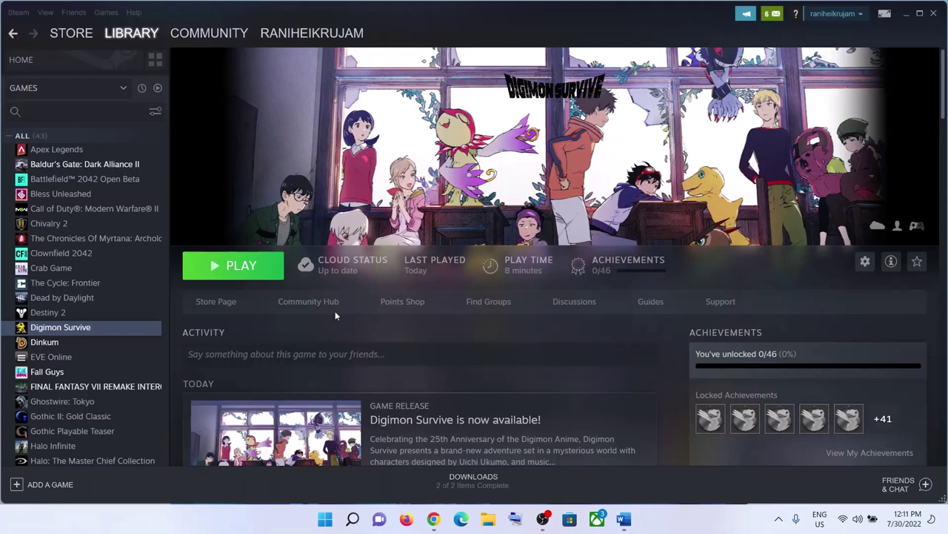
Switch to the Fix Digimon Survive Crashing document in Word, highlight "Restart computer" in Step 1, and view the computer's power options
left_click(624, 519)
left_click_drag(205, 305, 96, 375)
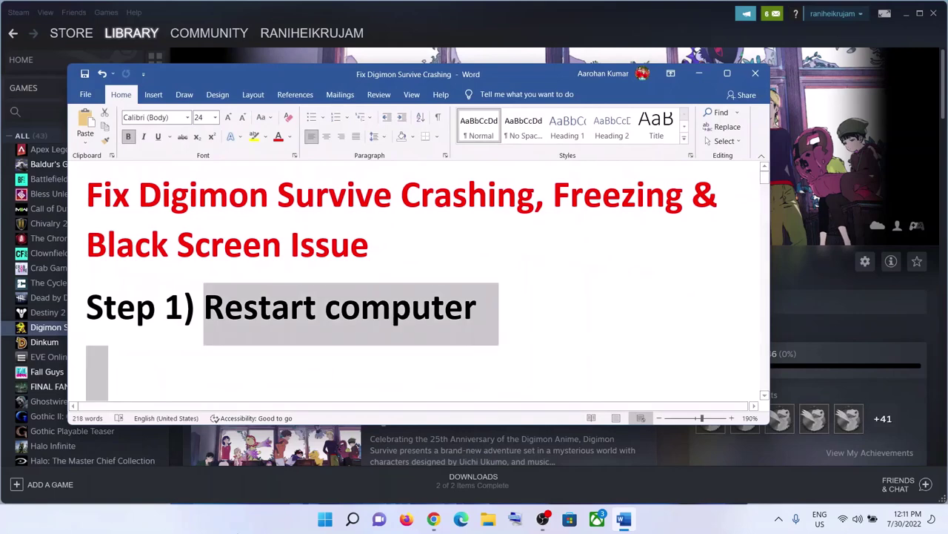
left_click(325, 519)
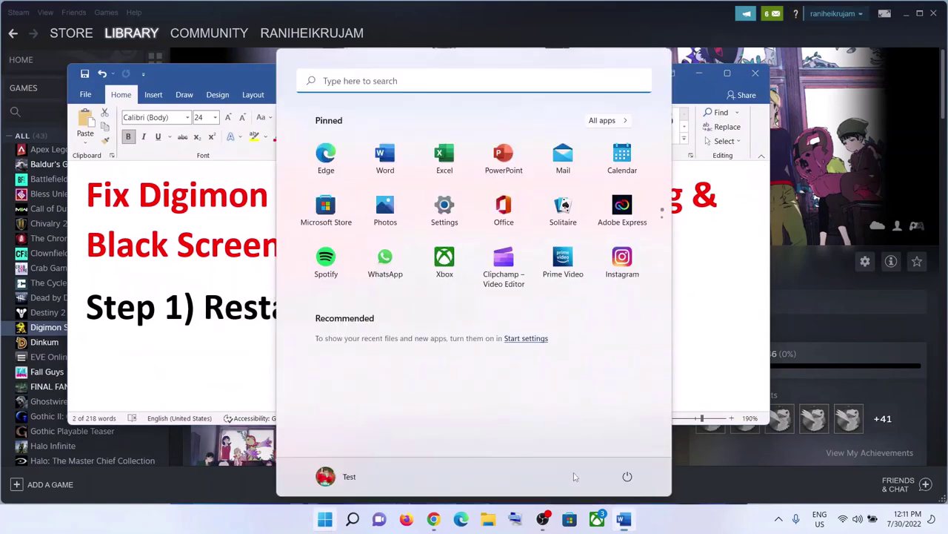
left_click(627, 476)
key("Escape")
key("Escape")
Read Step 2 in the document, highlighting the text on uninstalling K-Lite Codec Pack and installing VLC media player
scroll(343, 319, "down", 2)
scroll(341, 318, "down", 1)
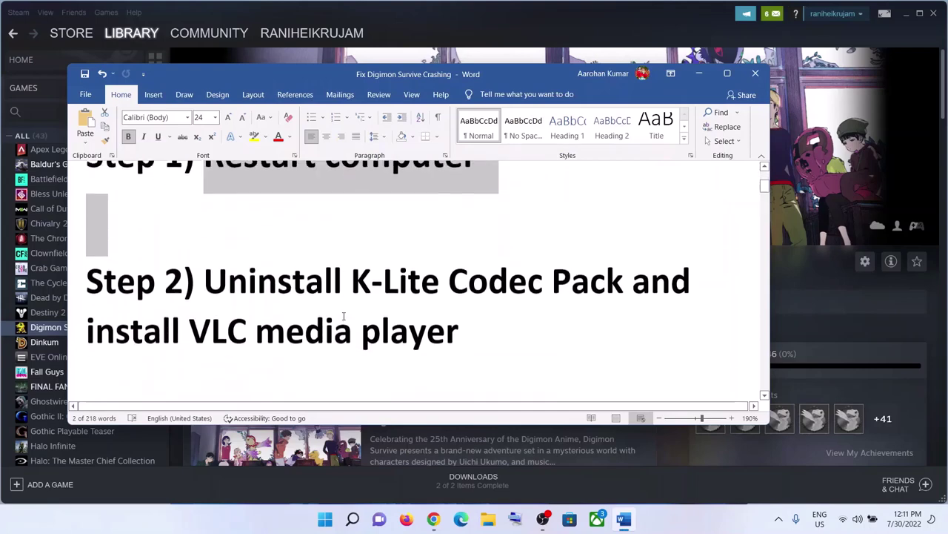
left_click_drag(204, 265, 632, 266)
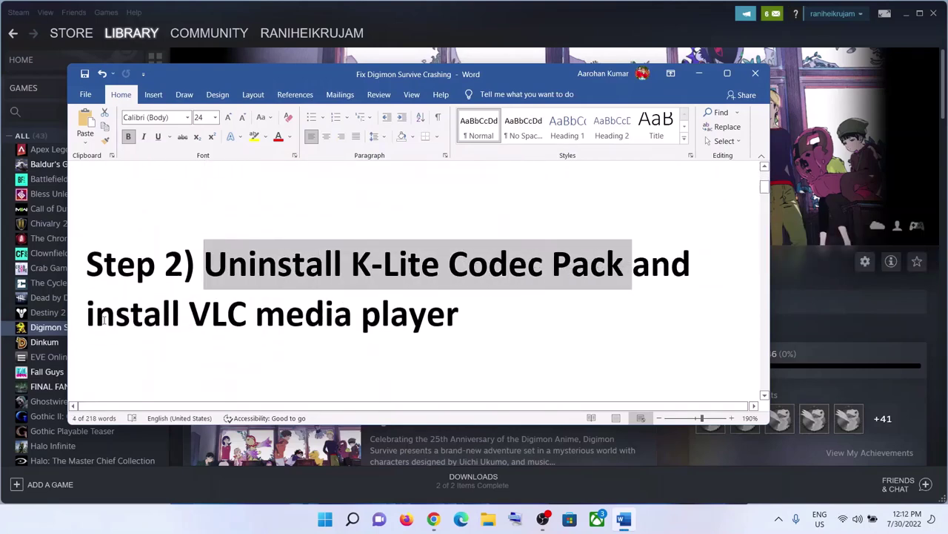
left_click_drag(87, 315, 458, 315)
left_click(227, 265)
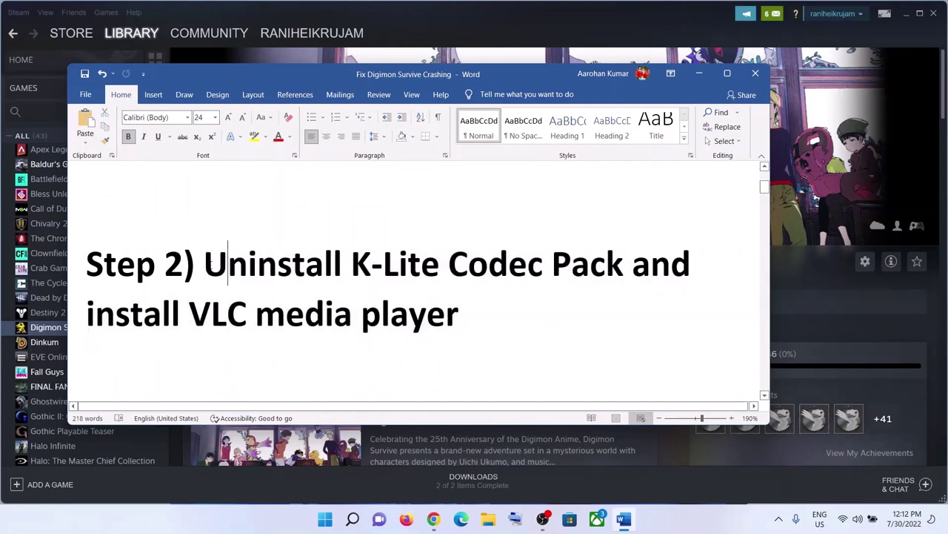
left_click_drag(215, 262, 608, 261)
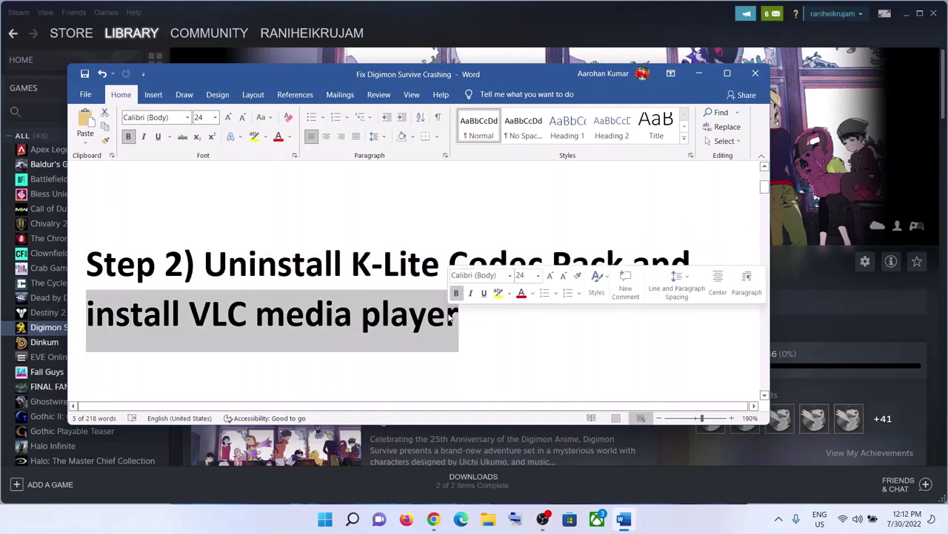
left_click(227, 265)
left_click_drag(197, 265, 502, 324)
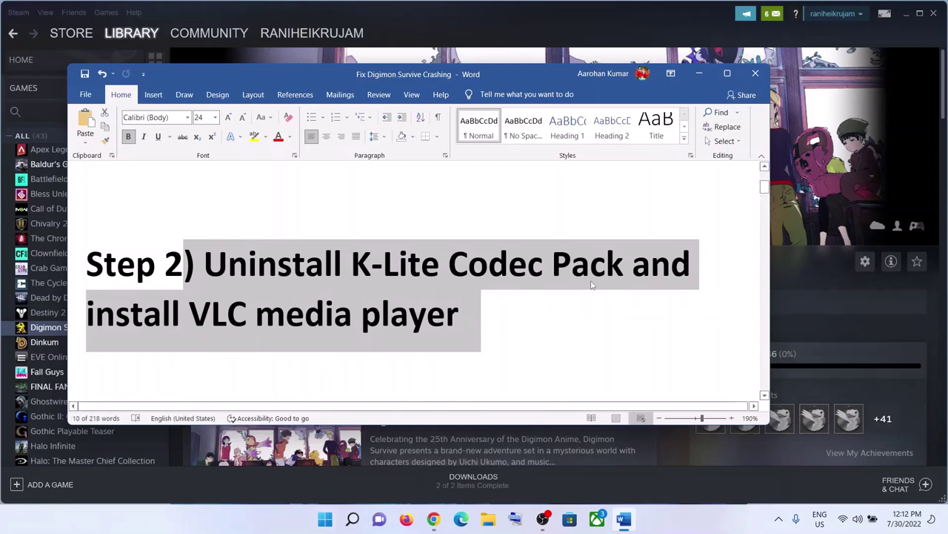
Search Windows for Control Panel, launch it, and open its list of programs that can be uninstalled
left_click(326, 521)
type("co")
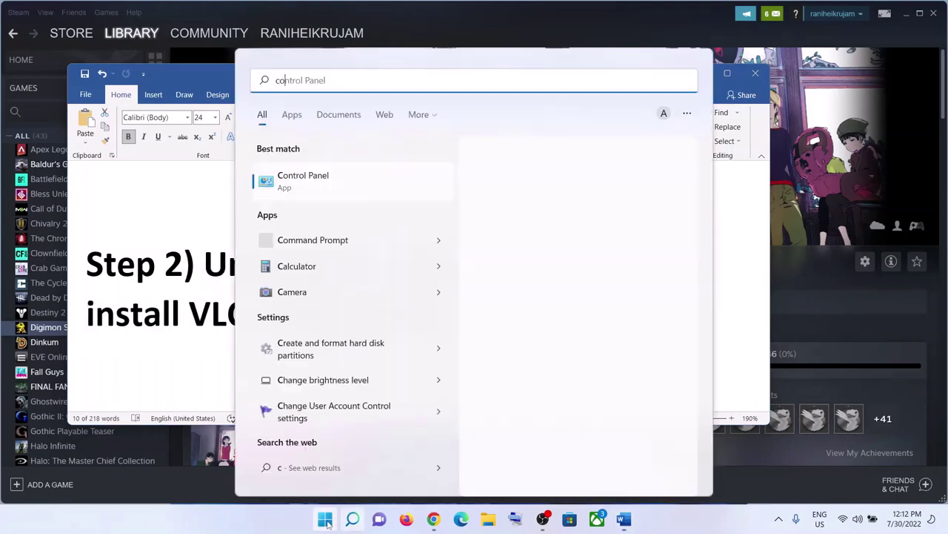
type("ntrol Panel")
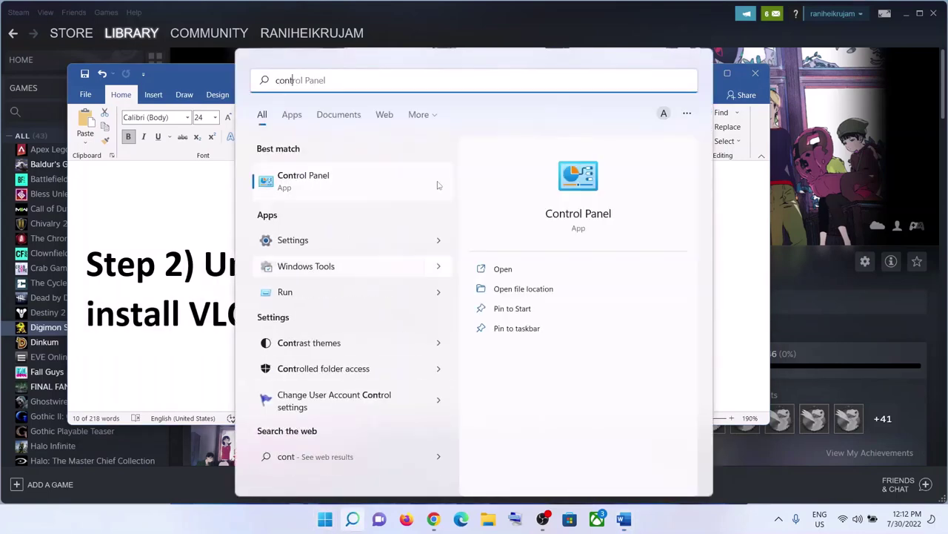
left_click(316, 195)
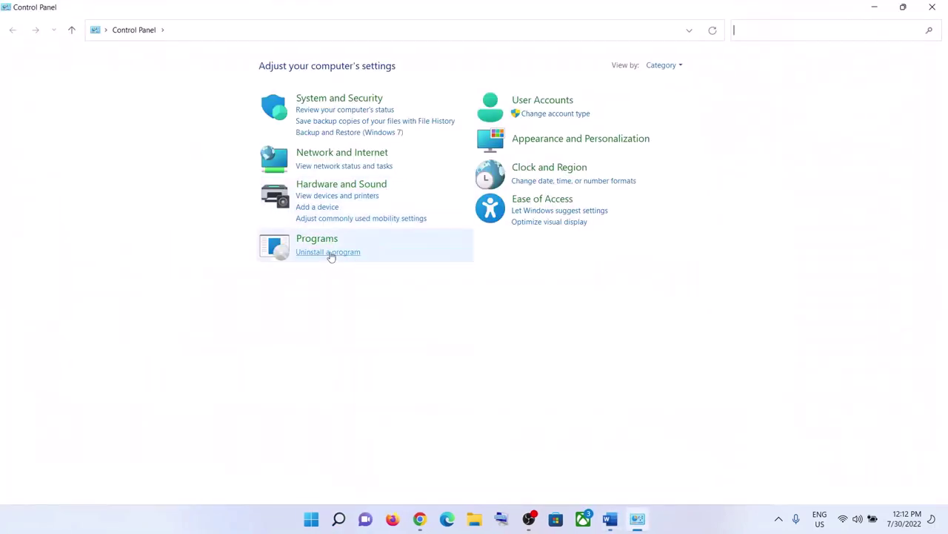
left_click(330, 252)
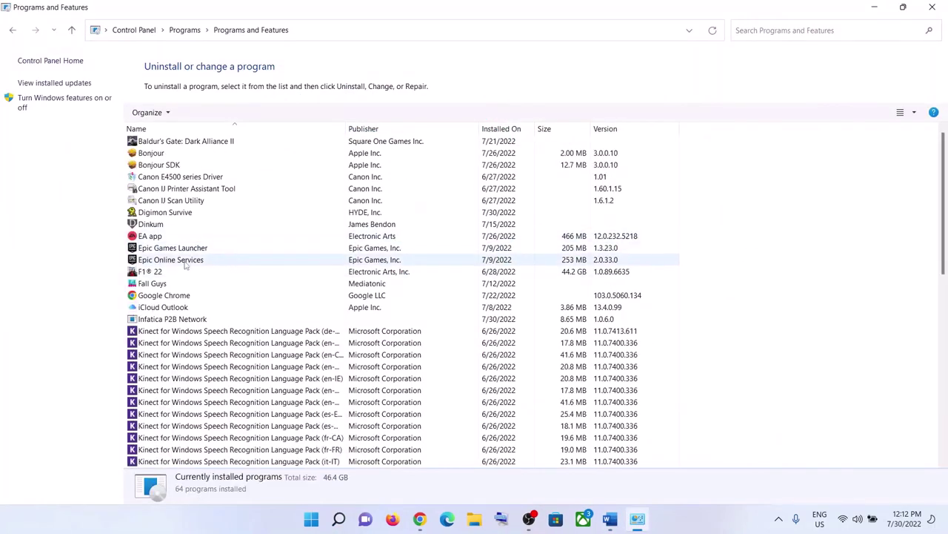
Uninstall K-Lite Codec Pack 17.1.0 Standard with all its components, continuing past the feedback form without choosing a problem
left_click(186, 265)
left_click(244, 331)
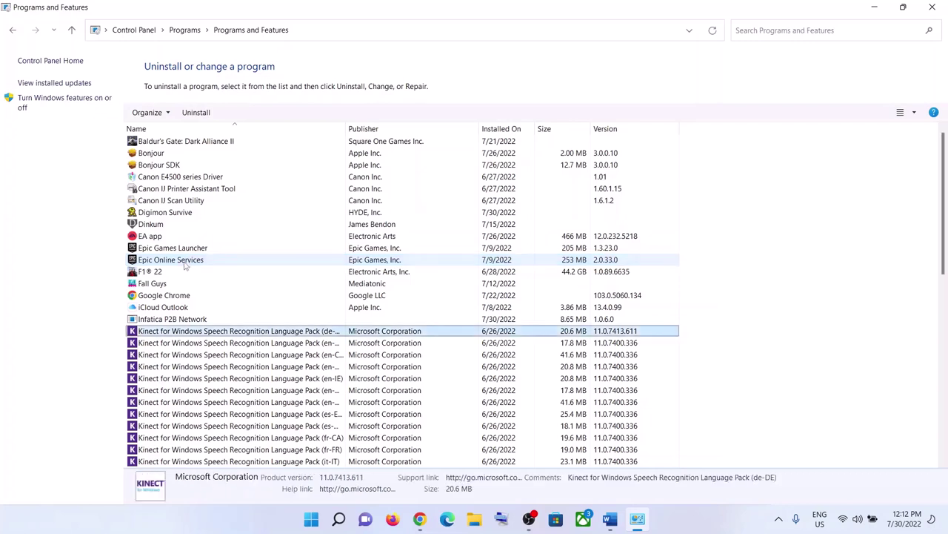
scroll(251, 342, "down", 3)
scroll(253, 342, "down", 1)
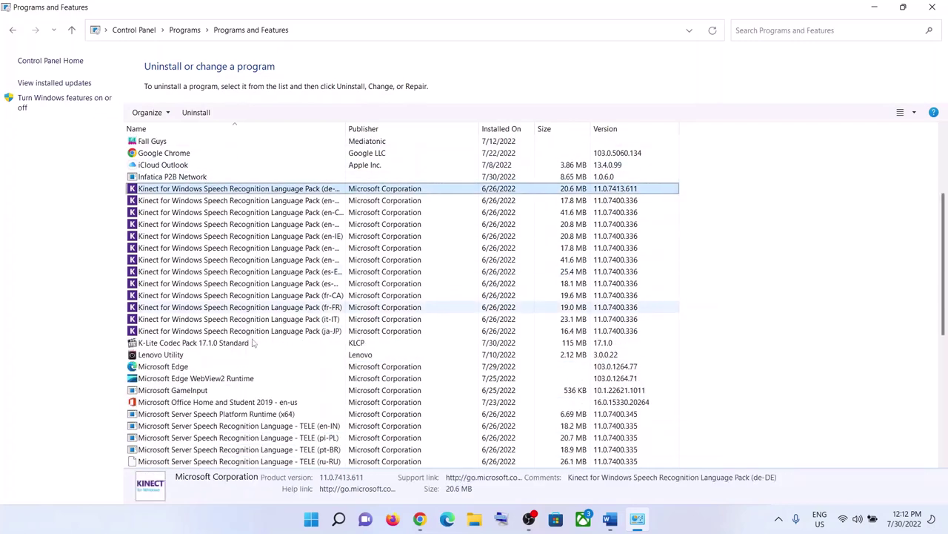
left_click(160, 345)
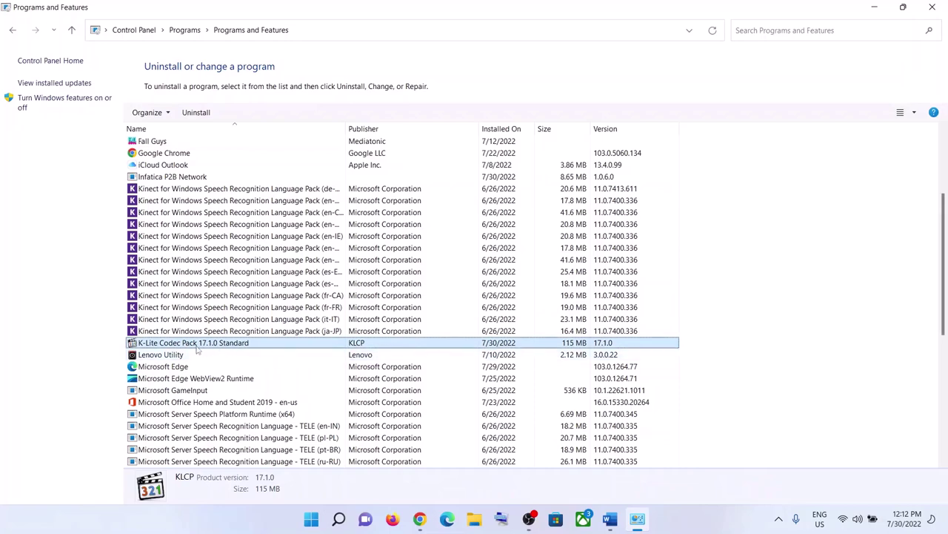
right_click(192, 347)
left_click(239, 355)
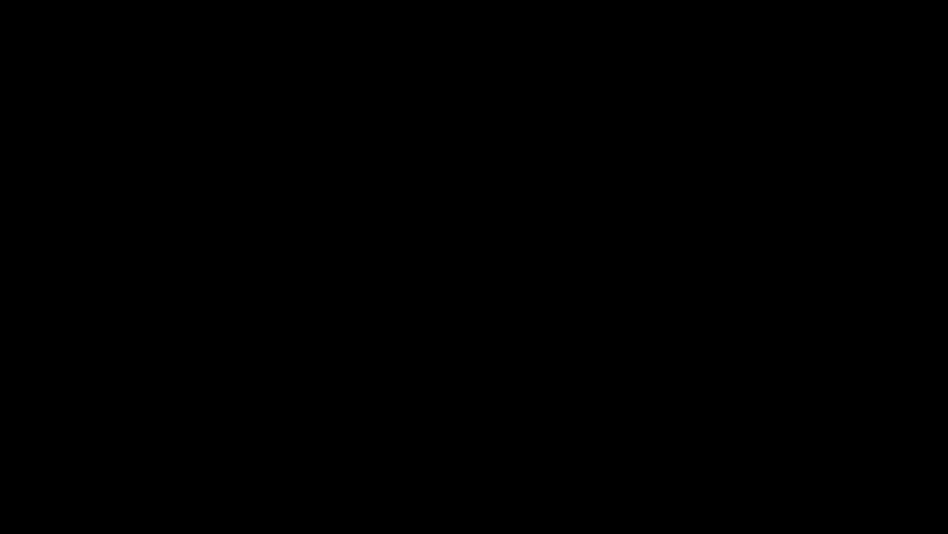
left_click(432, 337)
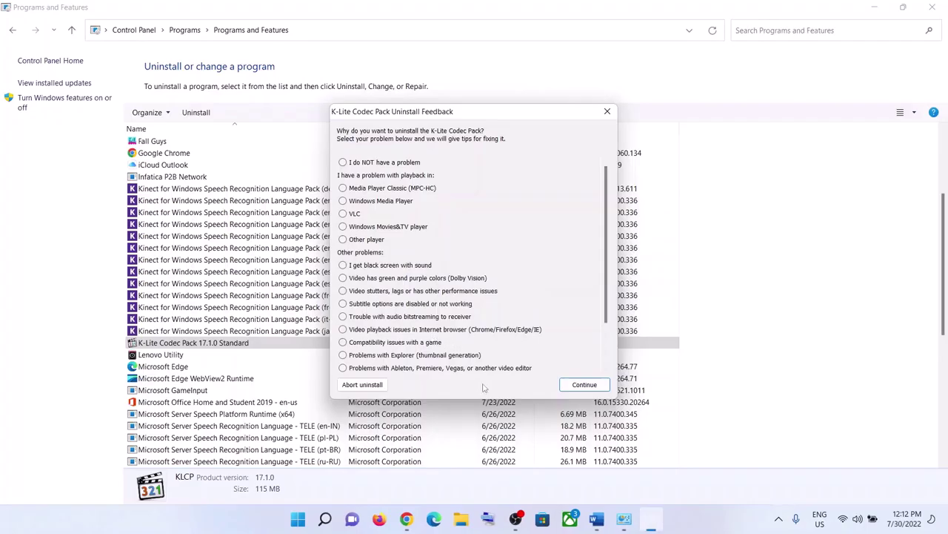
left_click(584, 385)
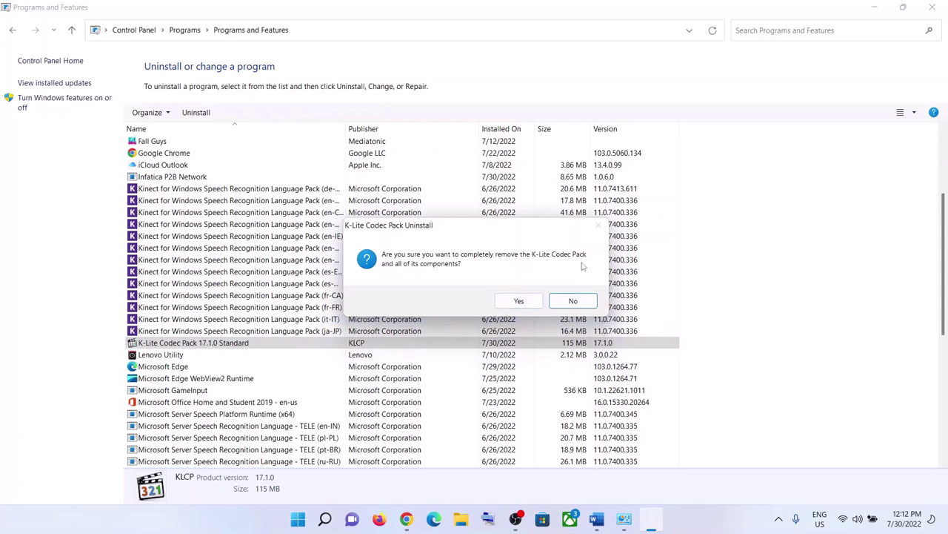
left_click(515, 300)
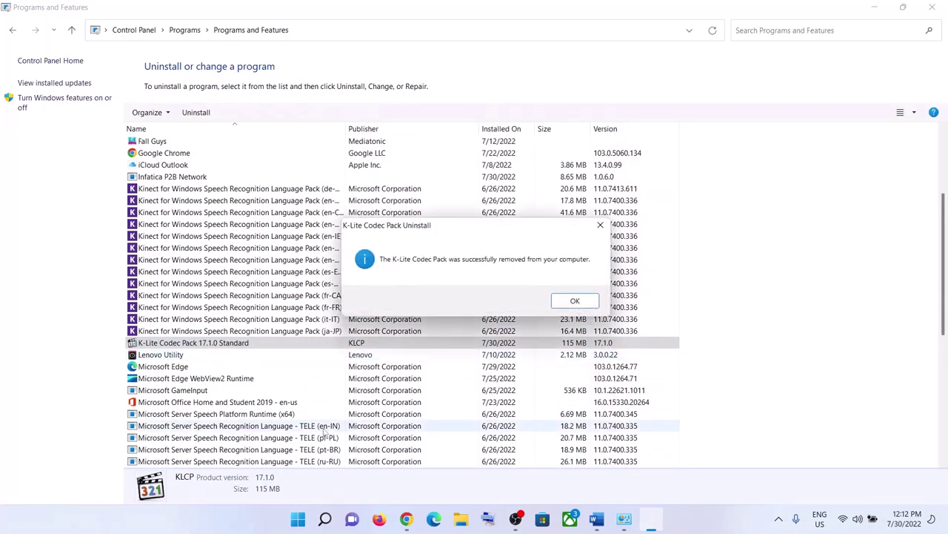
left_click(571, 301)
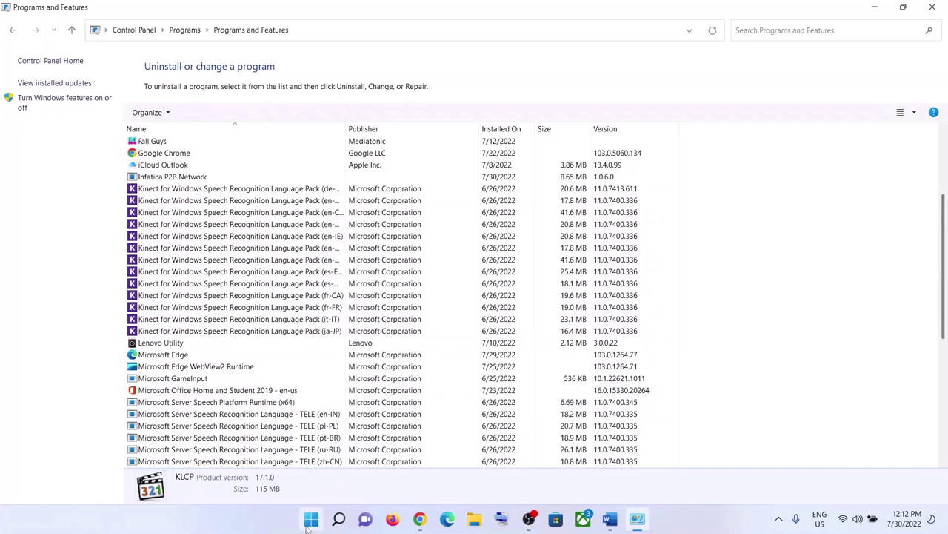
View the restart option among the computer's power options and dismiss it without restarting
key("super")
left_click(627, 478)
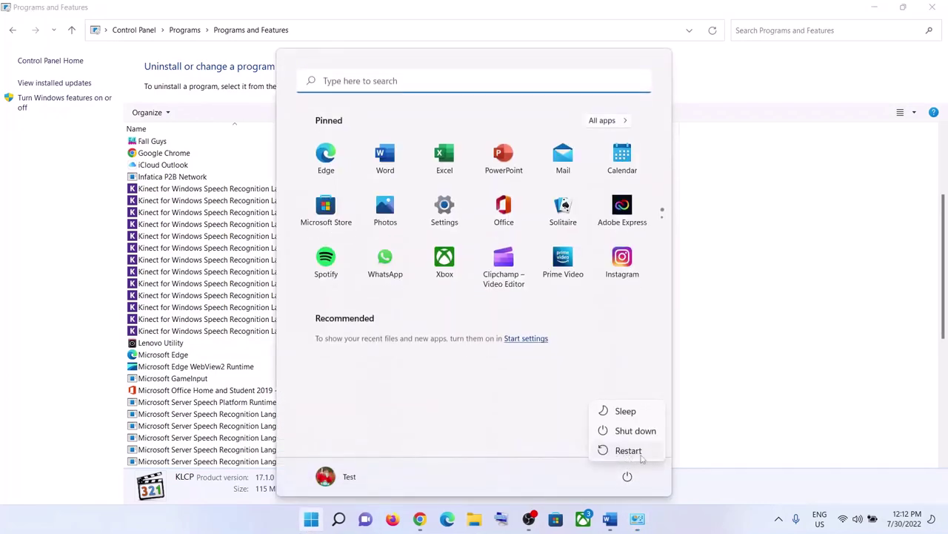
left_click(697, 518)
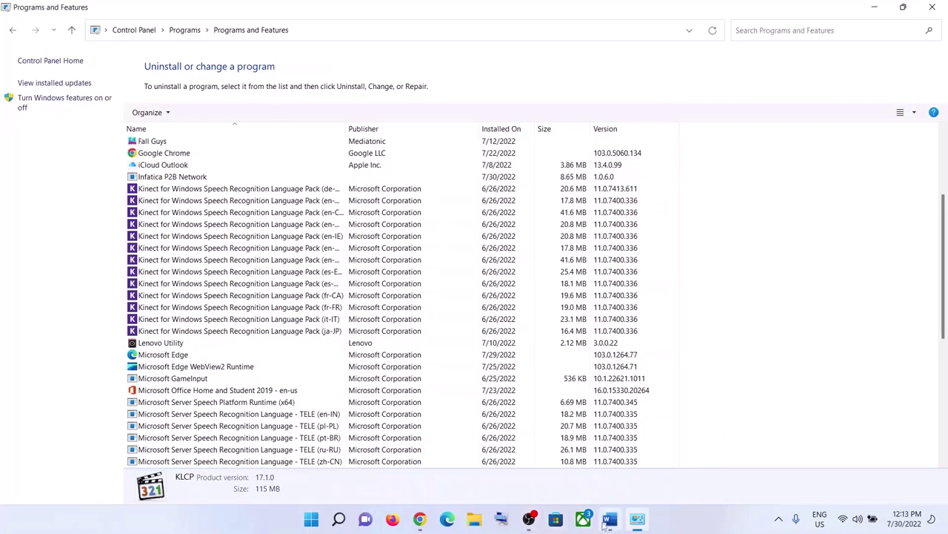
Bring up the Steam window, switch back to the Word document, and copy "VLC media player" from Step 2
left_click(779, 518)
left_click(790, 484)
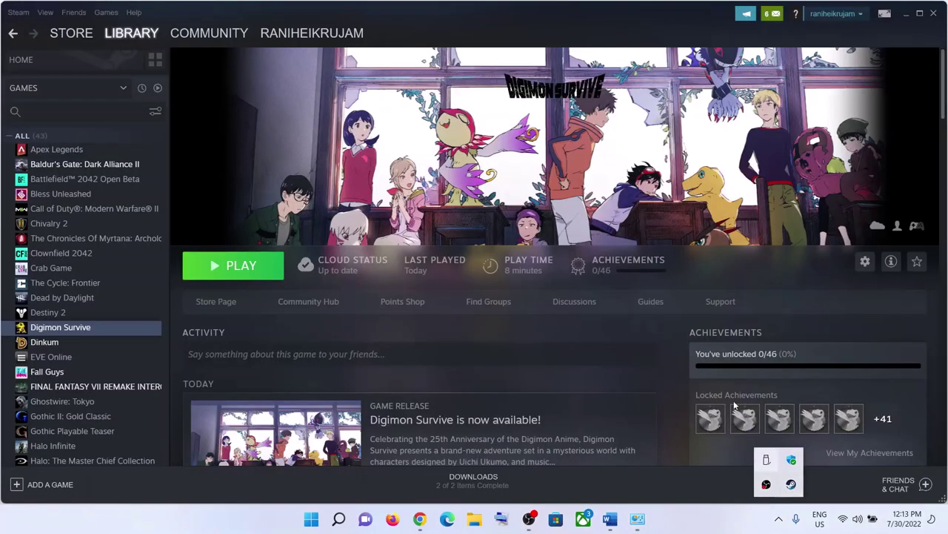
left_click(612, 525)
left_click(504, 315)
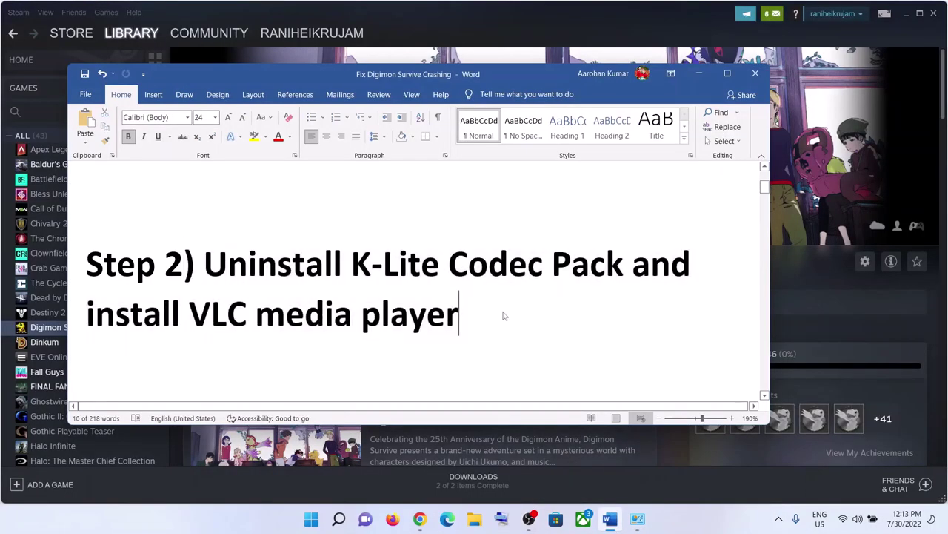
left_click_drag(460, 314, 86, 315)
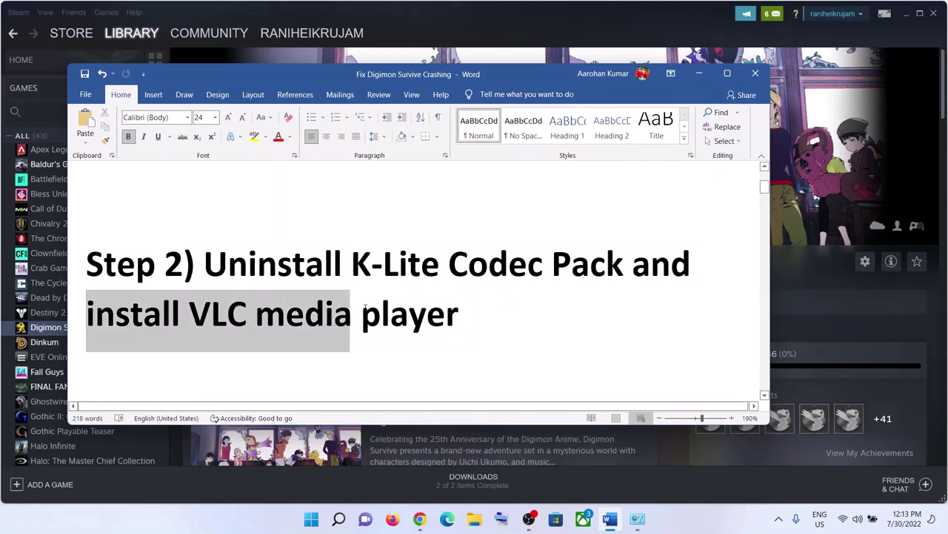
left_click(474, 313)
left_click_drag(474, 313, 189, 315)
key("ctrl+c")
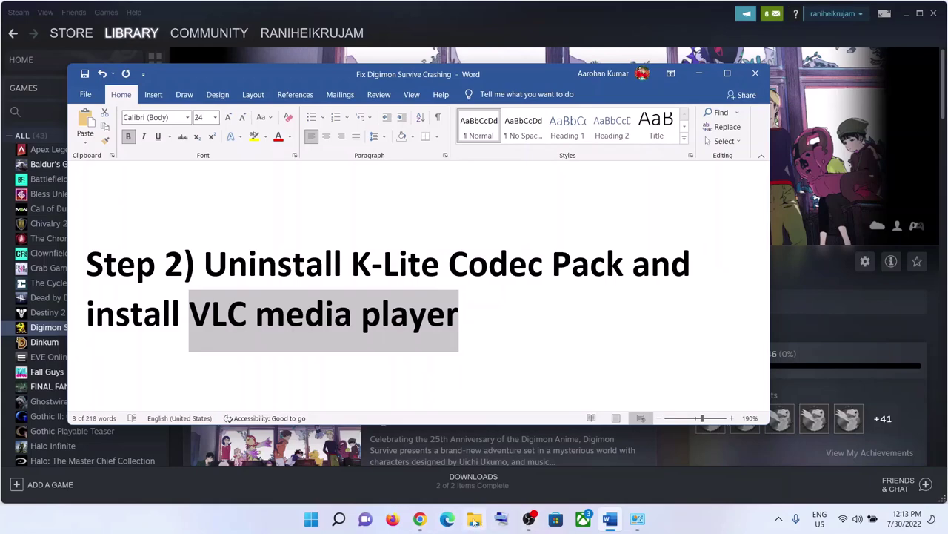
Switch to Chrome, search Google for "VLC media player" in a new tab, and highlight the videolan.org result's title
left_click(419, 519)
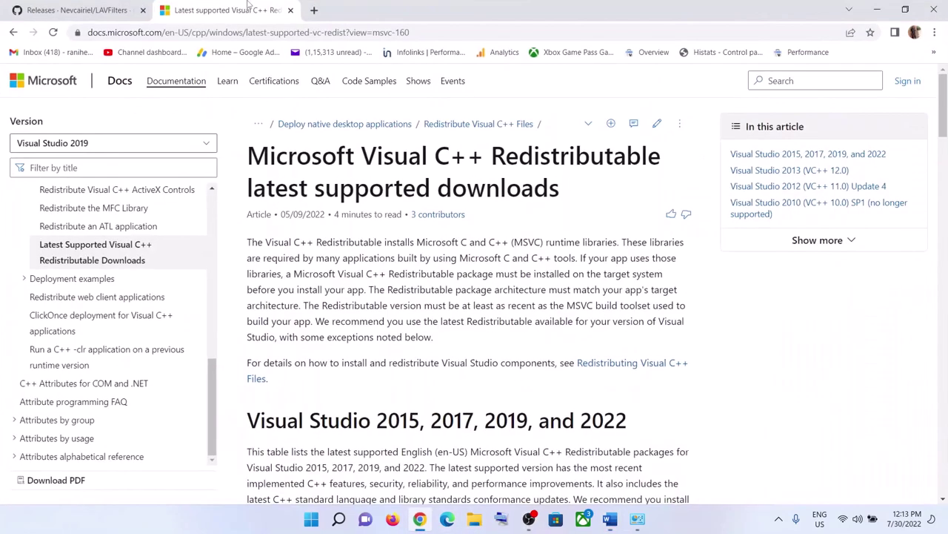
left_click(314, 9)
key("ctrl+v")
key("Return")
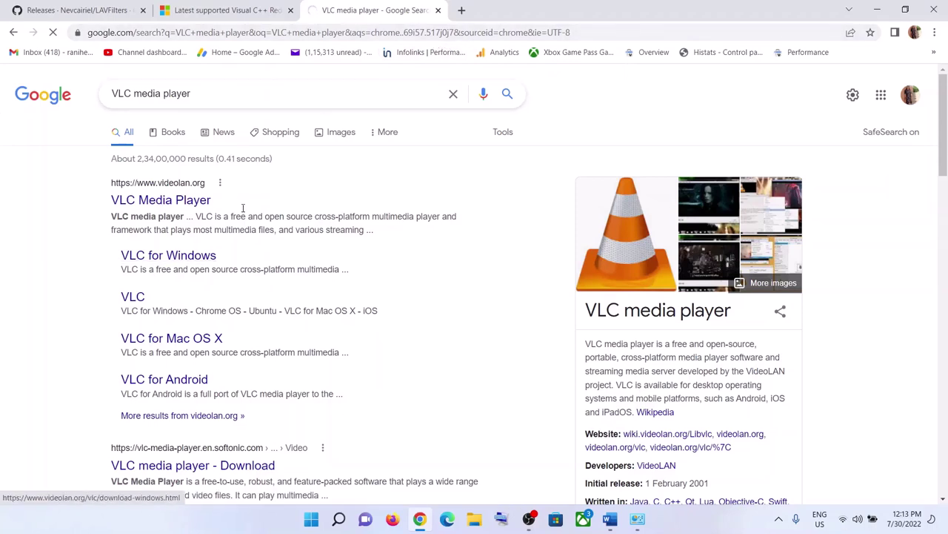
left_click_drag(104, 193, 216, 193)
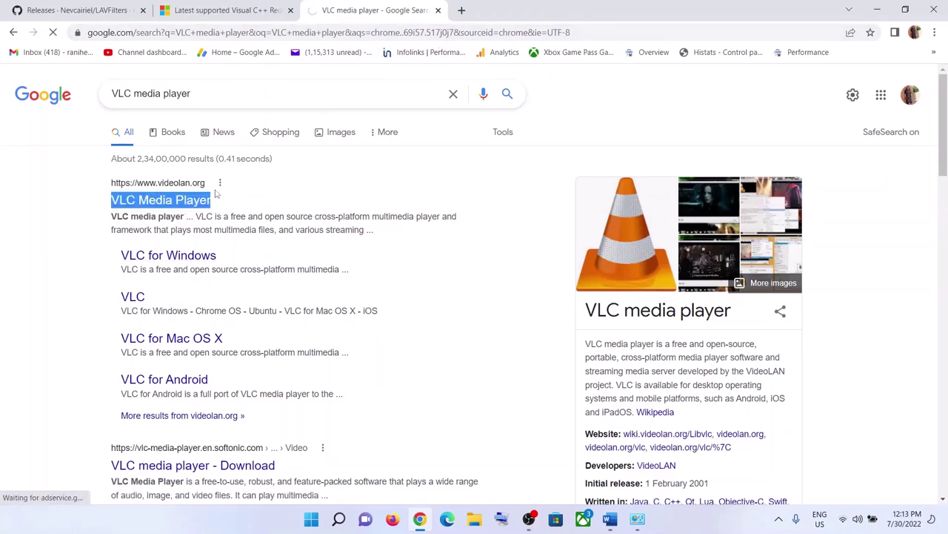
left_click(73, 193)
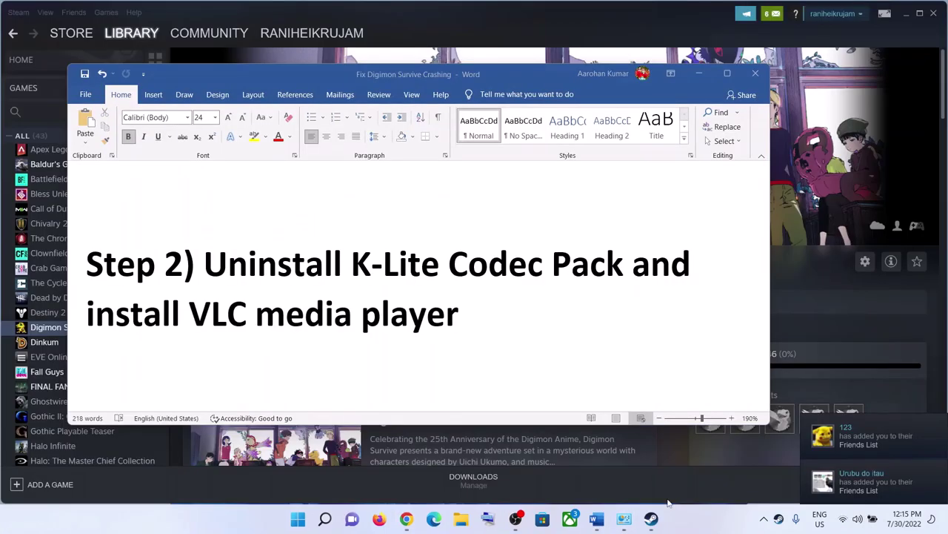
Highlight "Uninstall LAV Splitter" in the Word document's Step 3 and show the LAVFilters releases page on GitHub in Chrome
scroll(302, 334, "down", 2)
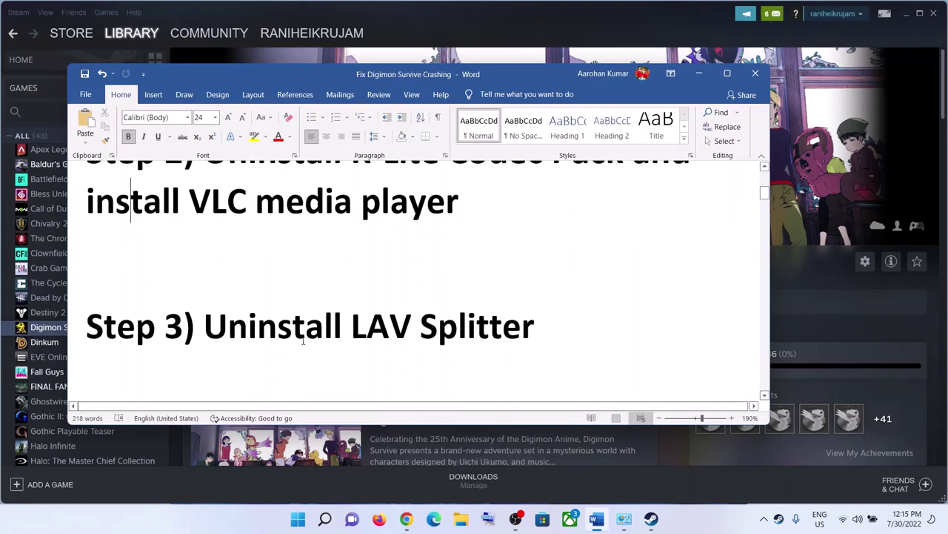
left_click_drag(204, 333, 509, 344)
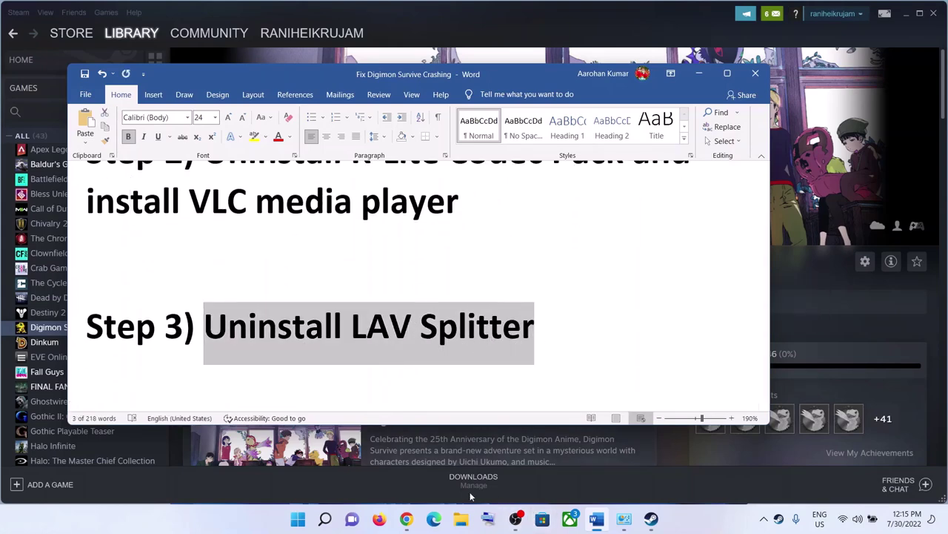
left_click(406, 518)
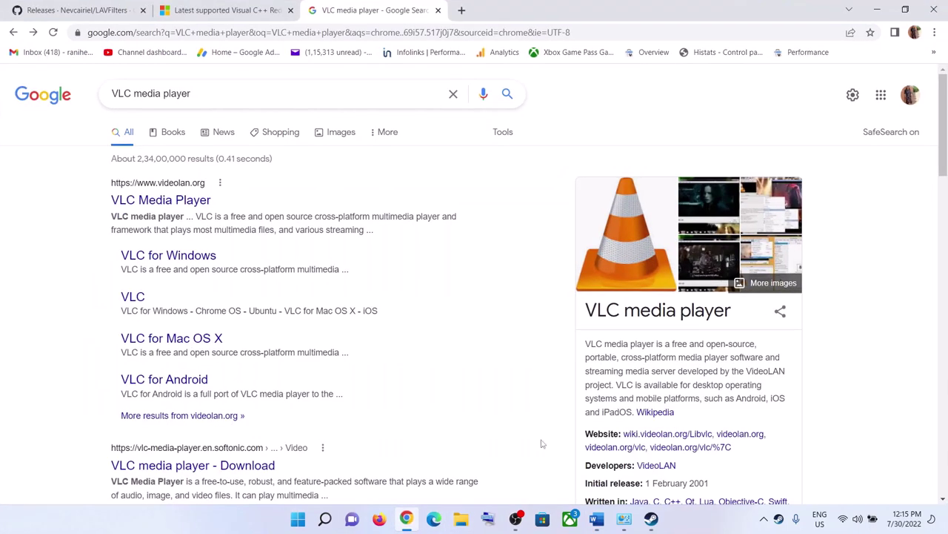
left_click(63, 14)
scroll(460, 318, "down", 1)
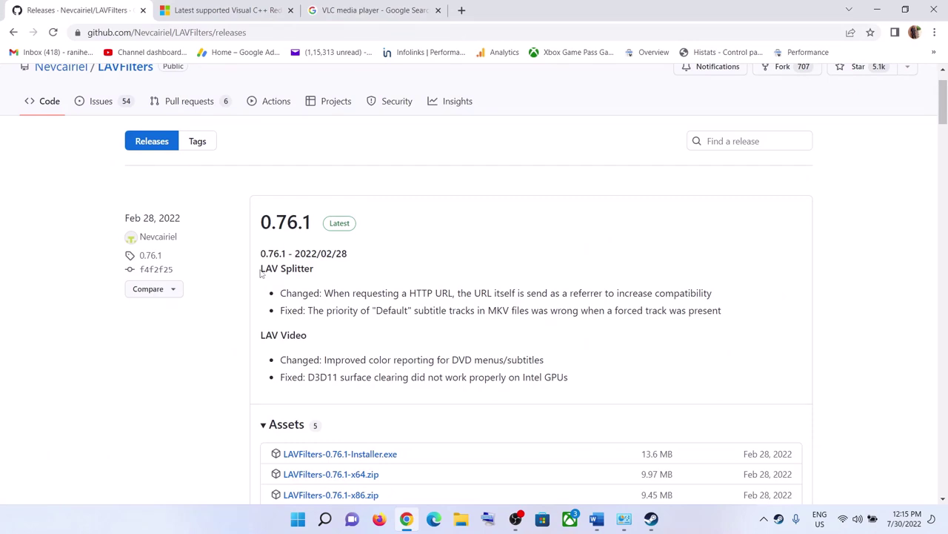
Highlight the LAV Splitter heading in the 0.76.1 release notes
left_click_drag(260, 274, 318, 274)
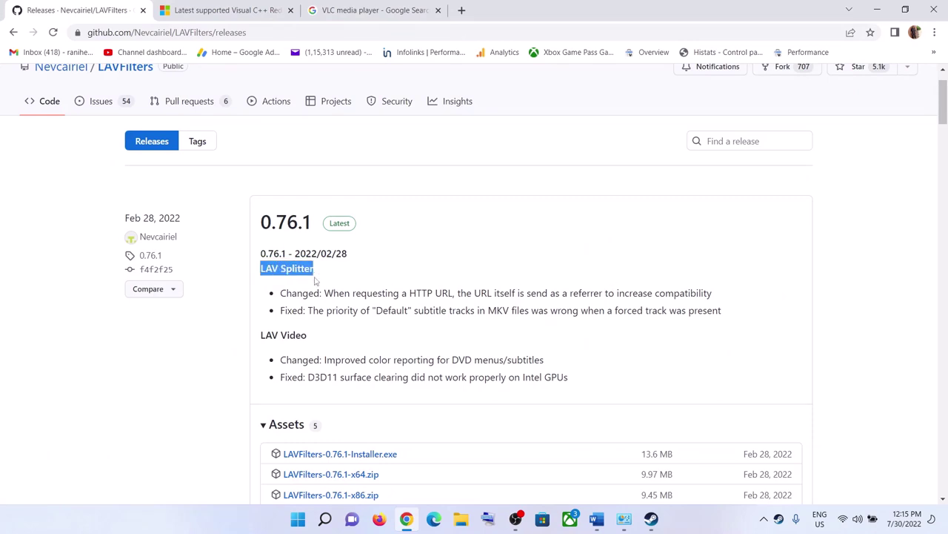
left_click(316, 279)
left_click_drag(263, 268, 323, 271)
left_click_drag(261, 270, 334, 279)
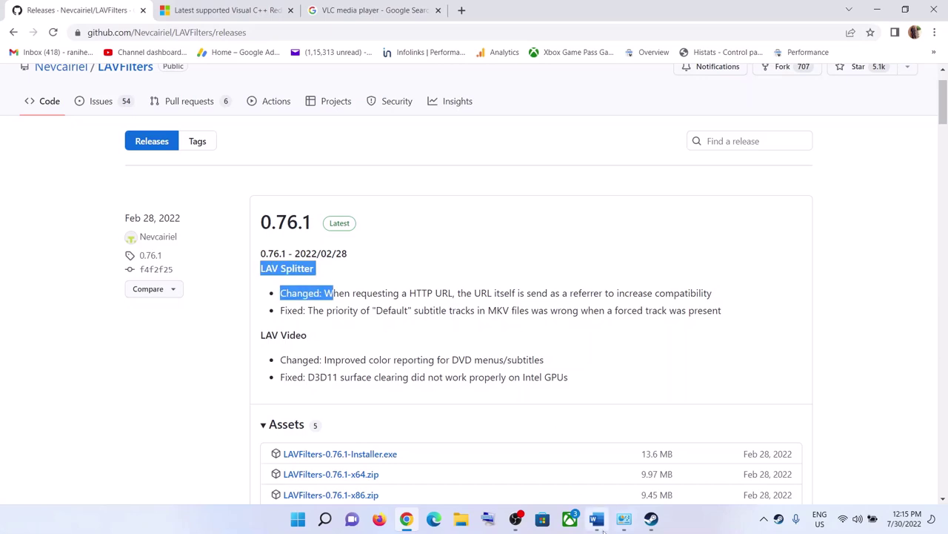
Switch to the Word document and highlight the Step 4 instruction on uninstalling CCCP and the Step 5 instruction on reinstalling VLC
left_click(596, 519)
scroll(400, 311, "down", 4)
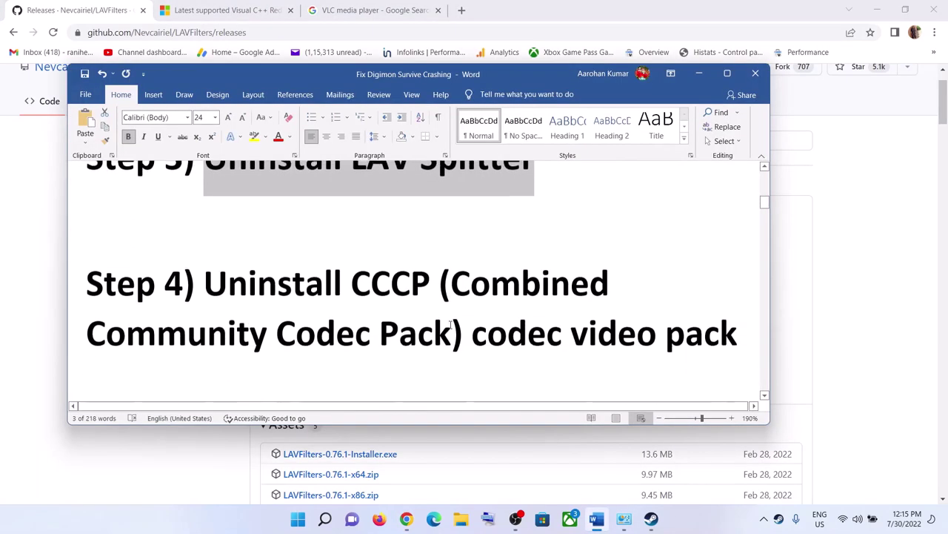
left_click_drag(206, 283, 440, 285)
left_click_drag(493, 324, 739, 334)
left_click_drag(209, 285, 688, 335)
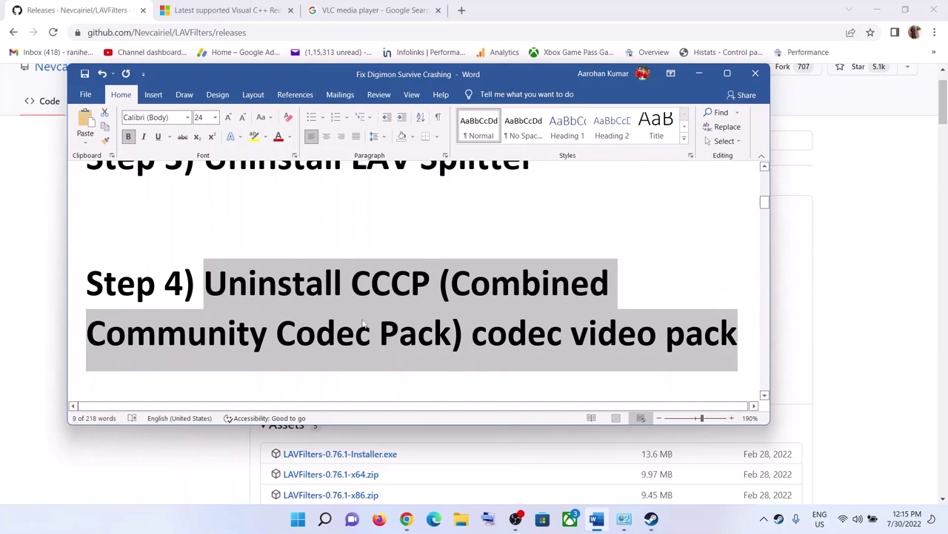
scroll(363, 324, "down", 3)
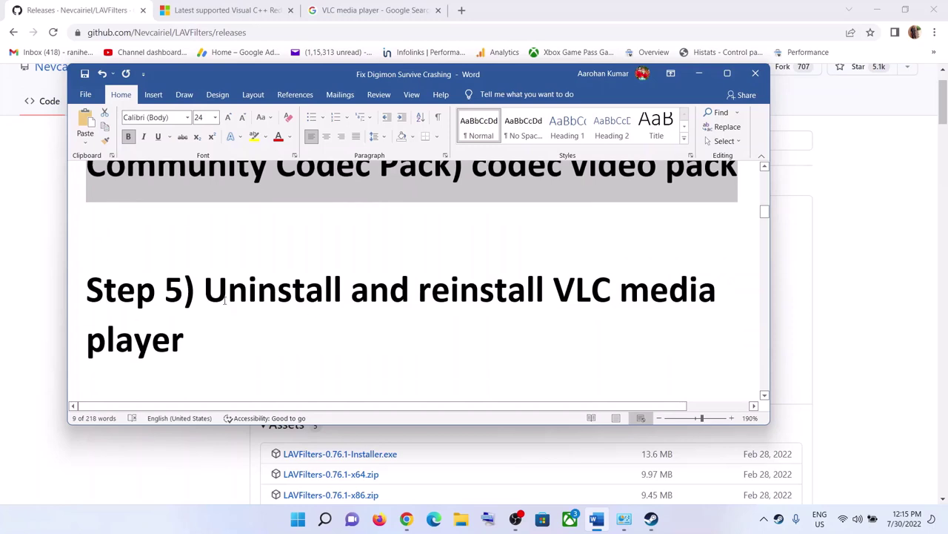
left_click_drag(204, 294, 666, 315)
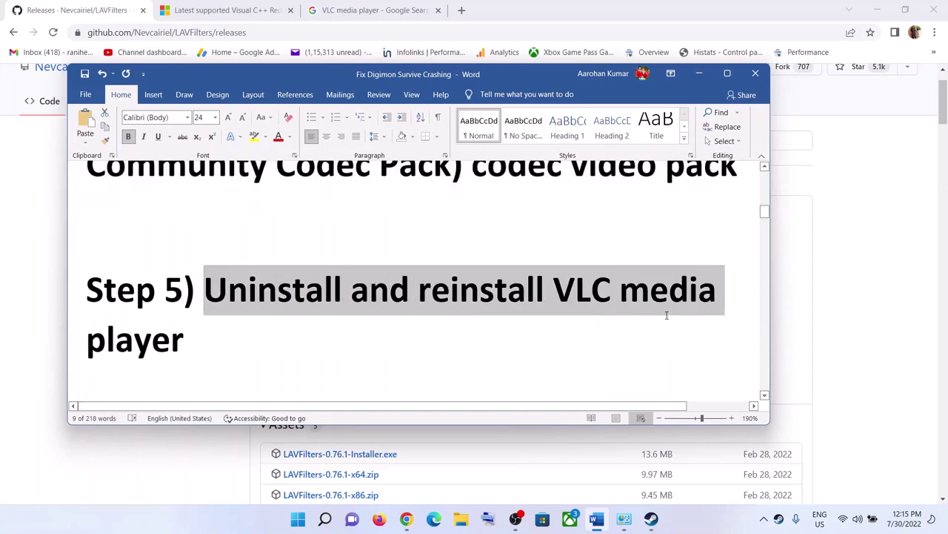
Search Windows for Control Panel, launch it, and show the list of installed programs
left_click(298, 518)
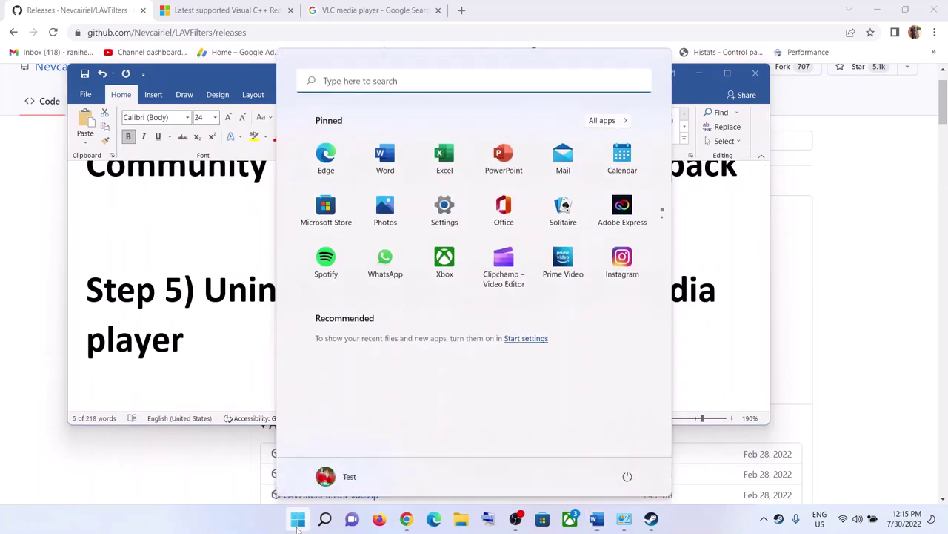
type("control Panelontrol")
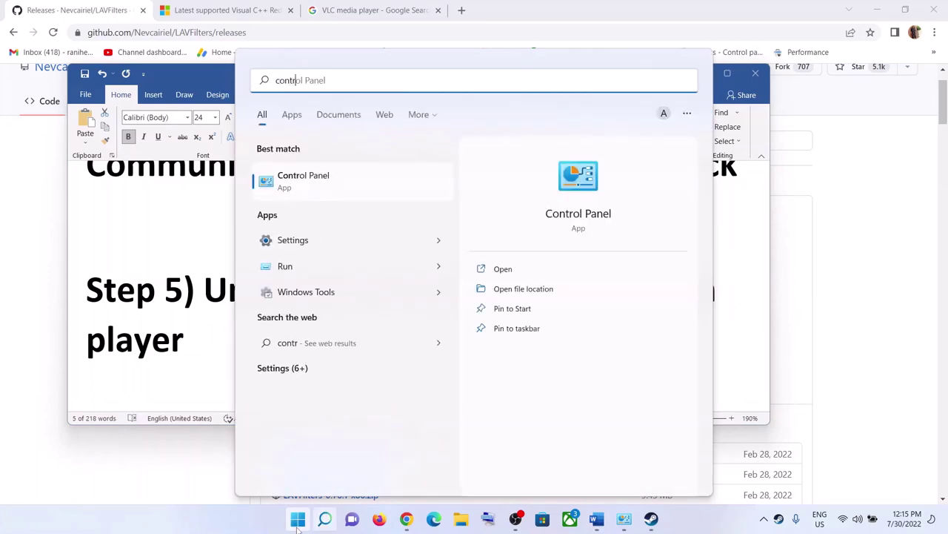
left_click(285, 182)
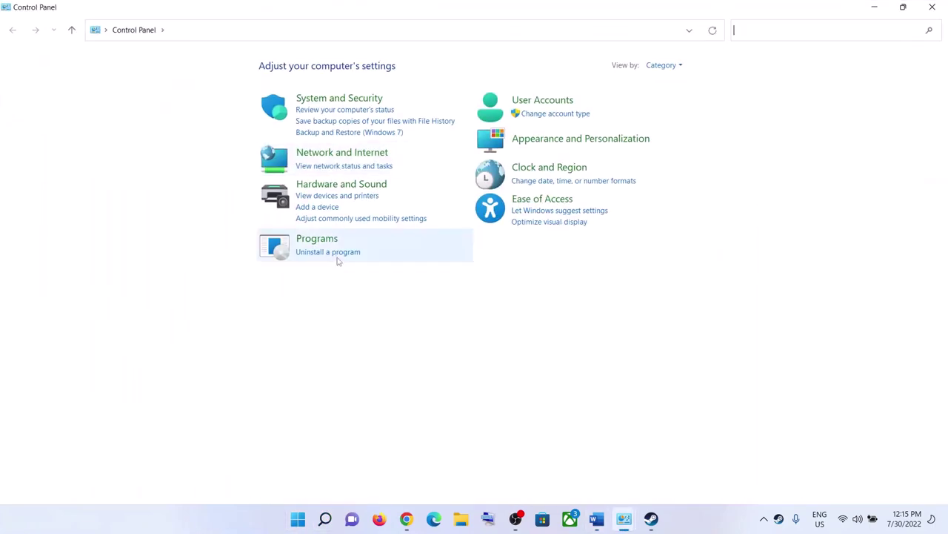
left_click(328, 252)
Locate VLC media player in the installed programs and show its uninstall option without running it
left_click(182, 285)
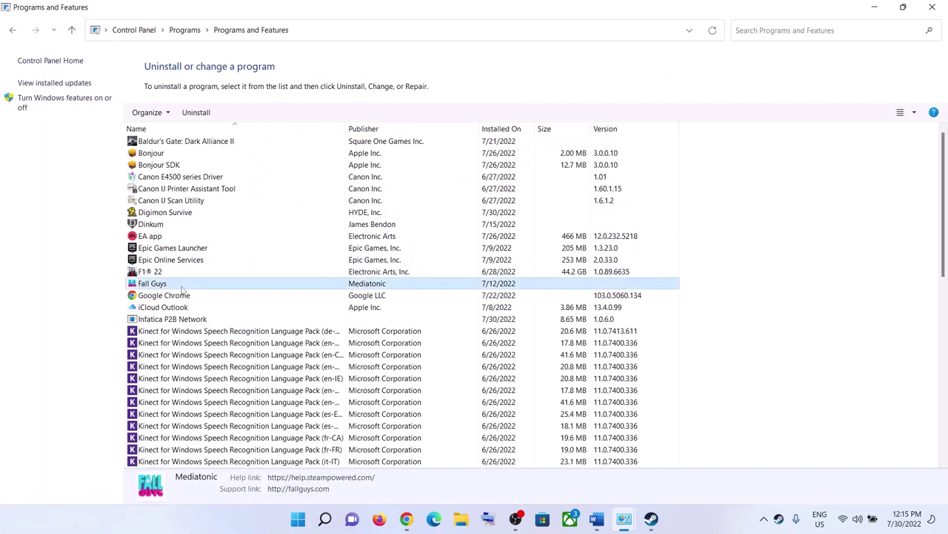
key("v")
right_click(168, 415)
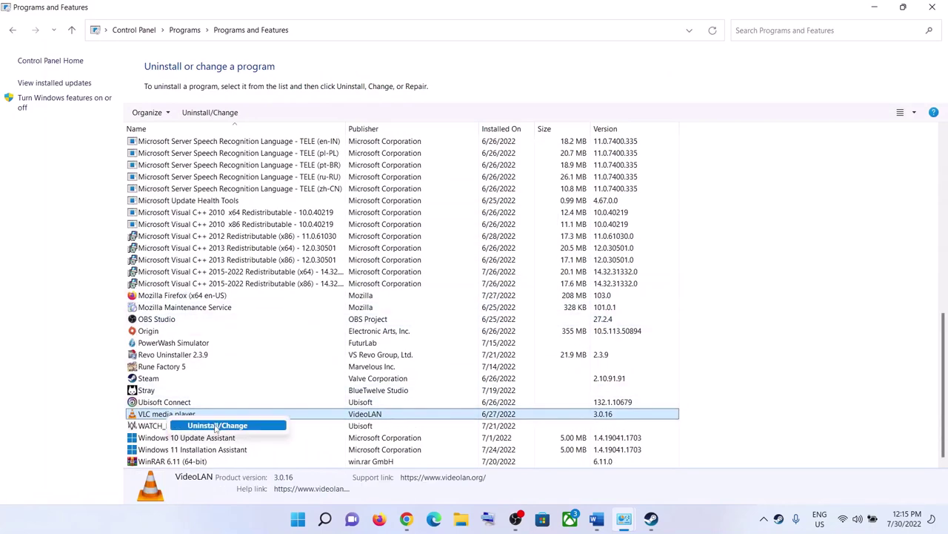
left_click(101, 408)
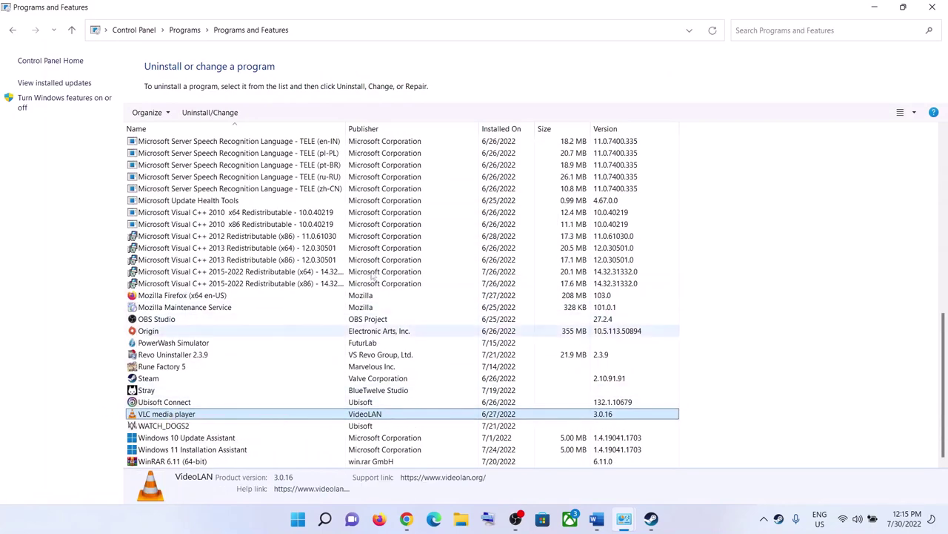
Close the Programs and Features window and show the "VLC media player" Google results in Chrome
left_click(933, 6)
left_click(406, 519)
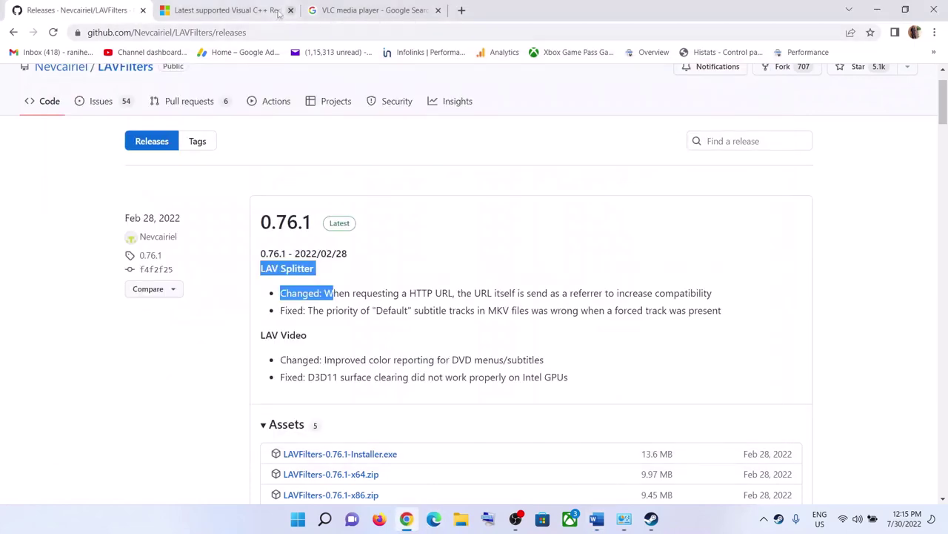
left_click(374, 11)
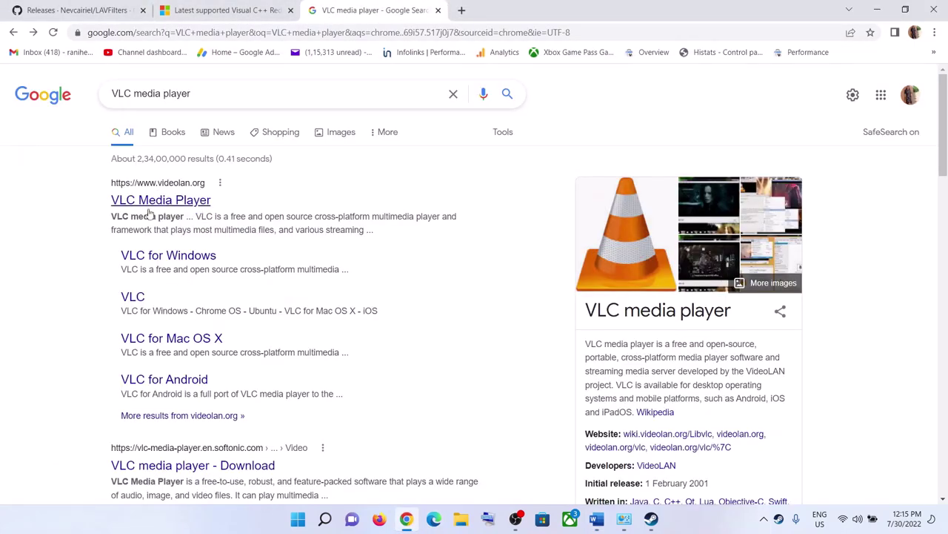
Return to the Word document and highlight "Unplug secondary monitors before launching game" in Step 6
left_click(596, 519)
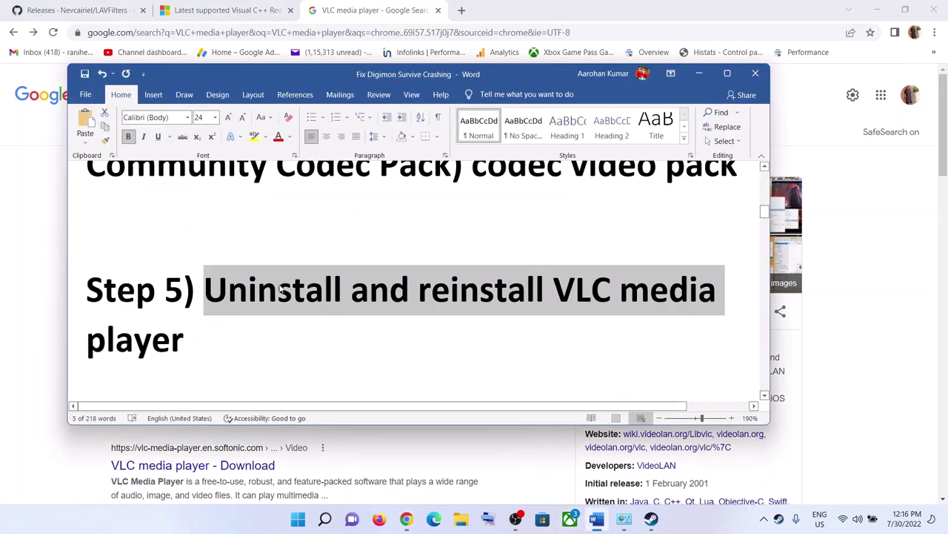
scroll(295, 305, "down", 3)
scroll(295, 304, "down", 1)
left_click_drag(202, 302, 448, 345)
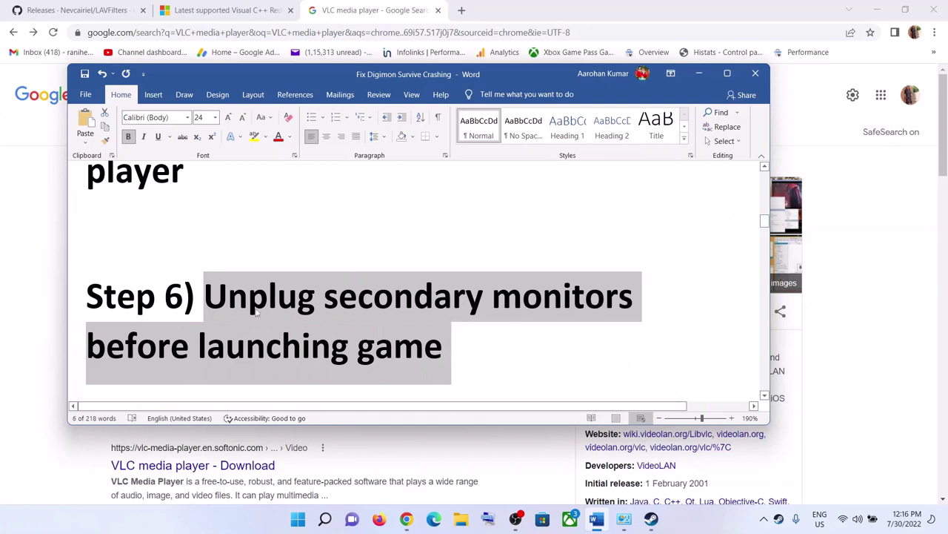
left_click(205, 296)
left_click_drag(204, 297, 445, 349)
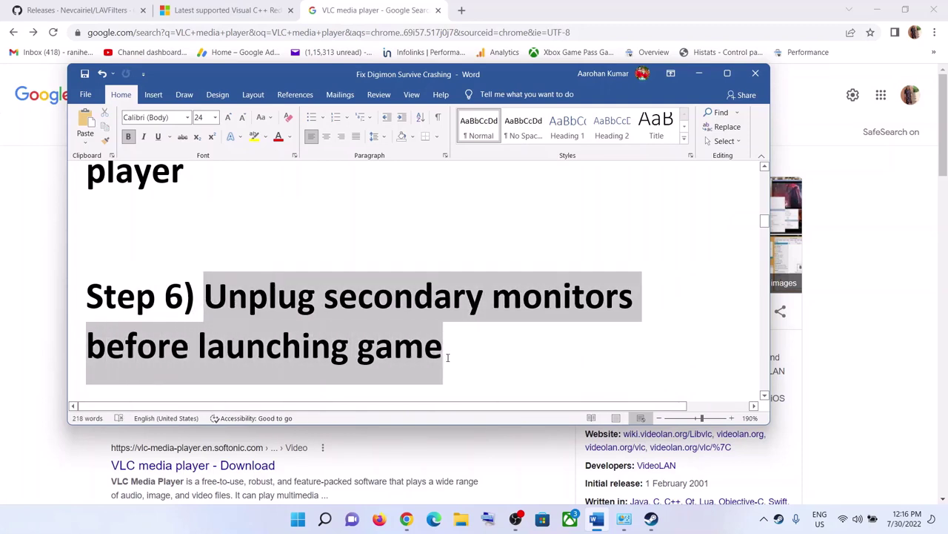
left_click(311, 297)
Maximize the Word window and highlight the Step 7 instruction with the x86_64 plugin path and the AVPROVideo file
scroll(351, 287, "down", 3)
scroll(352, 286, "down", 2)
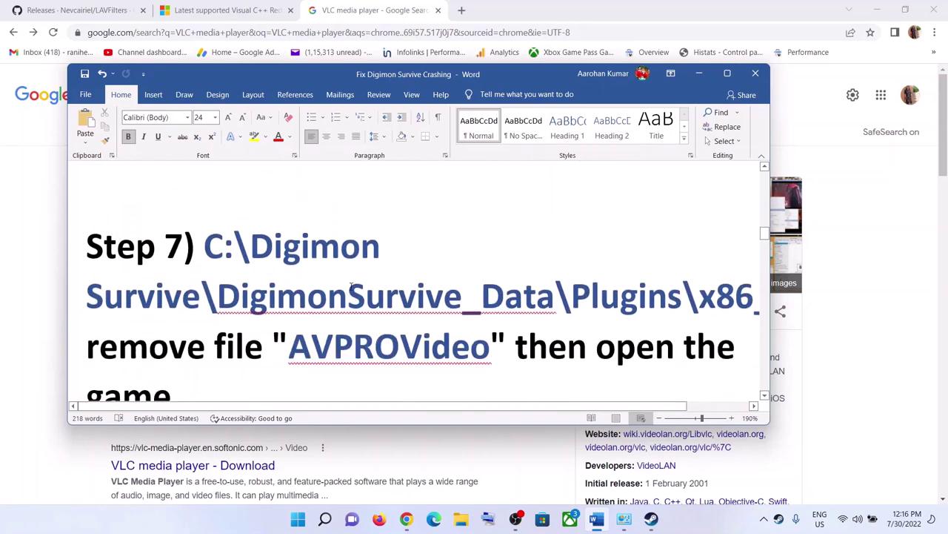
left_click(727, 73)
scroll(378, 309, "up", 3)
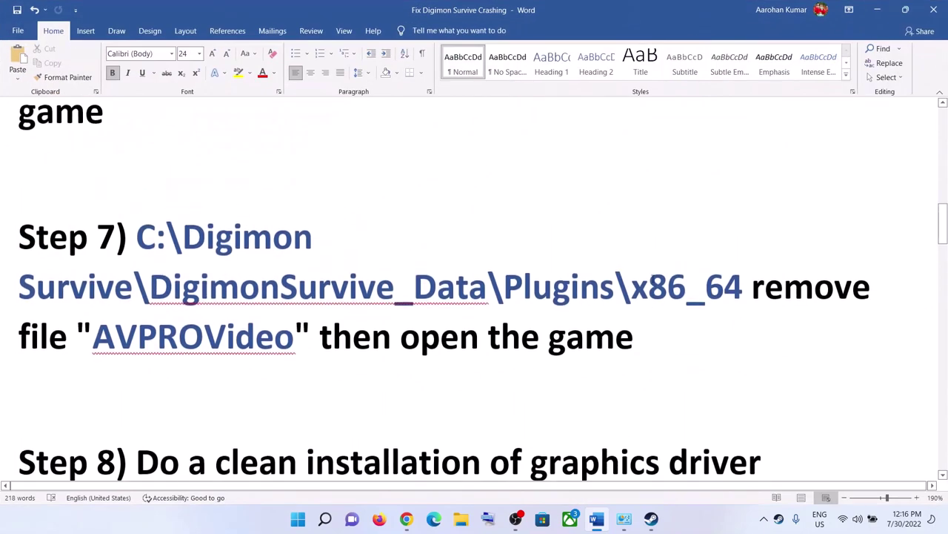
left_click_drag(117, 294, 486, 395)
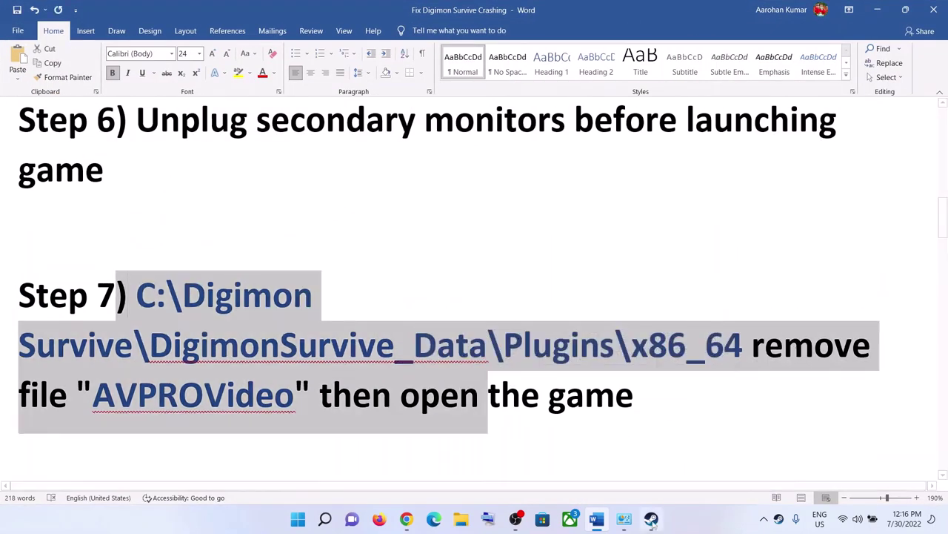
Switch to Steam and browse the local files of Digimon Survive from the library
left_click(652, 518)
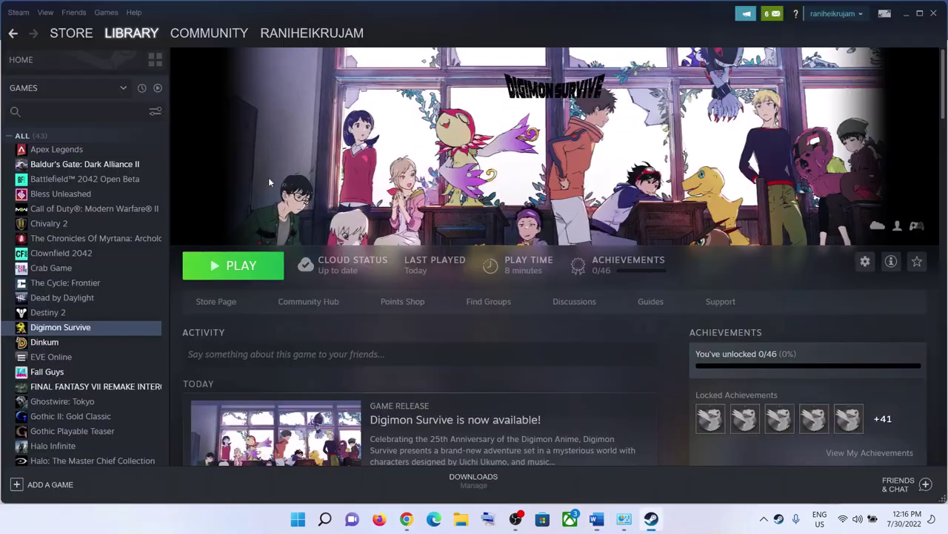
right_click(58, 334)
mouse_move(91, 393)
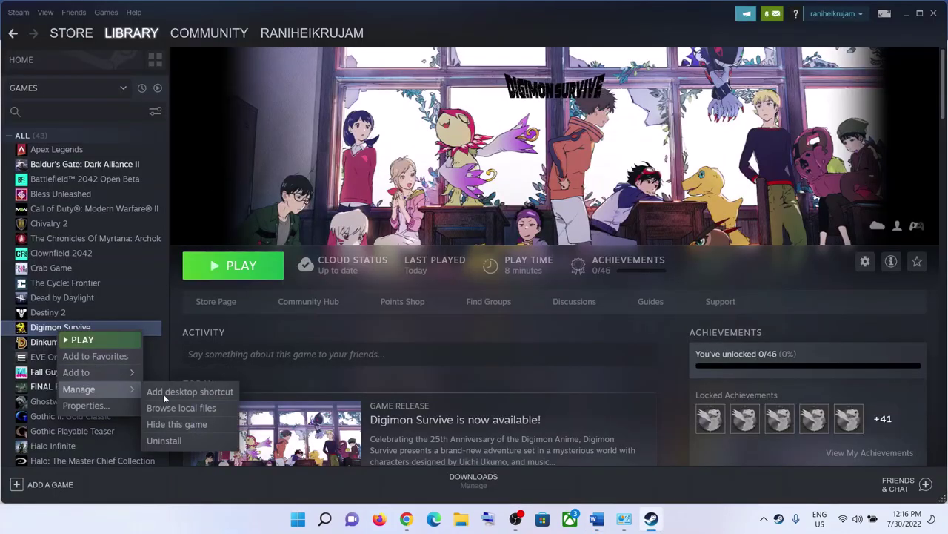
left_click(191, 410)
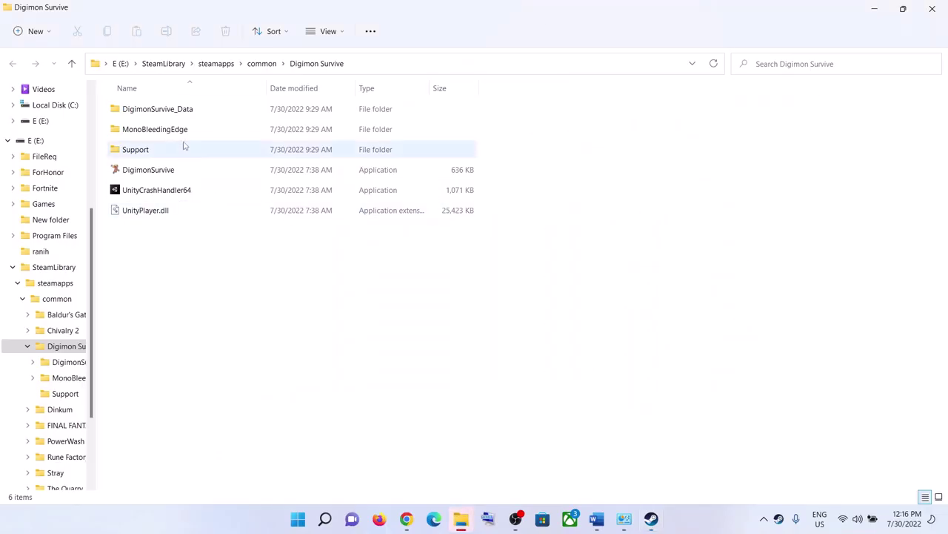
Navigate from the Digimon Survive folder into DigimonSurvive_Data, Plugins, and the x86_64 folder
left_click(143, 109)
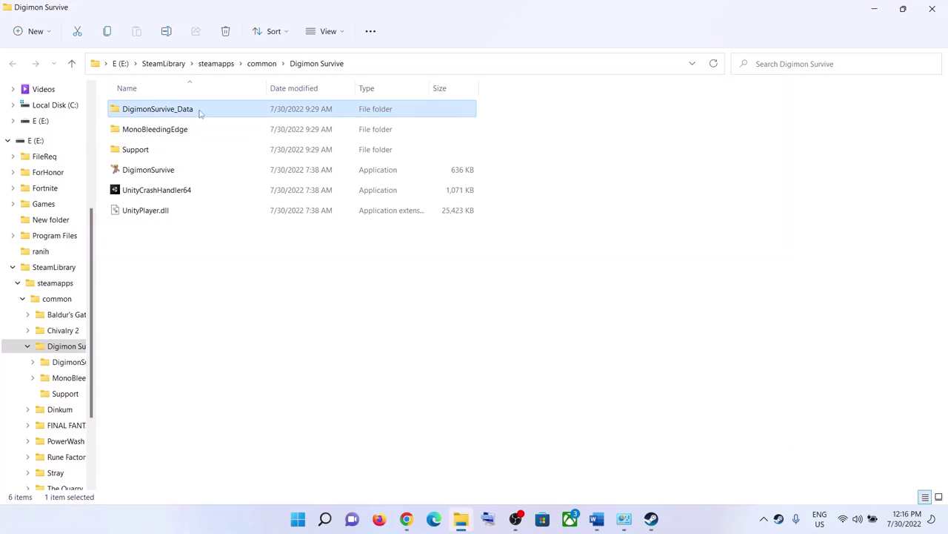
double_click(177, 112)
left_click(128, 135)
double_click(157, 137)
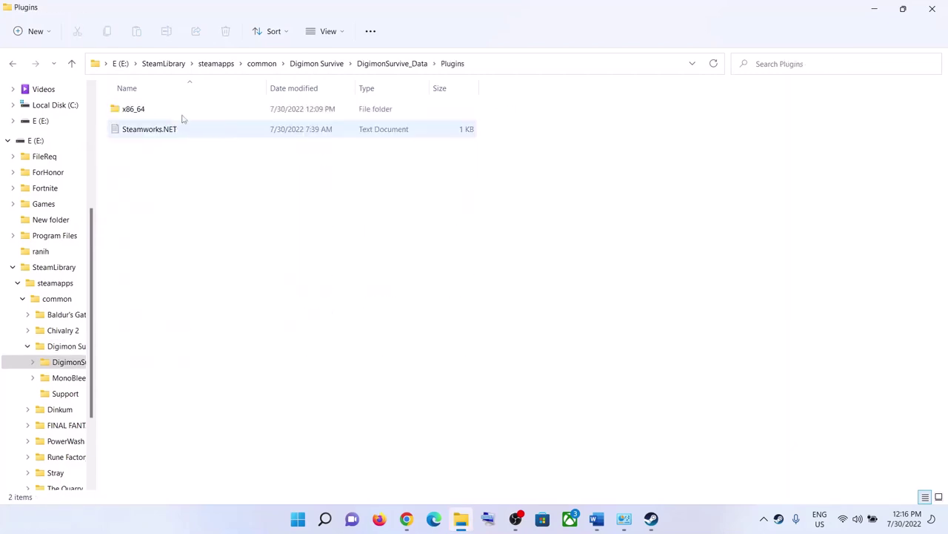
left_click(135, 117)
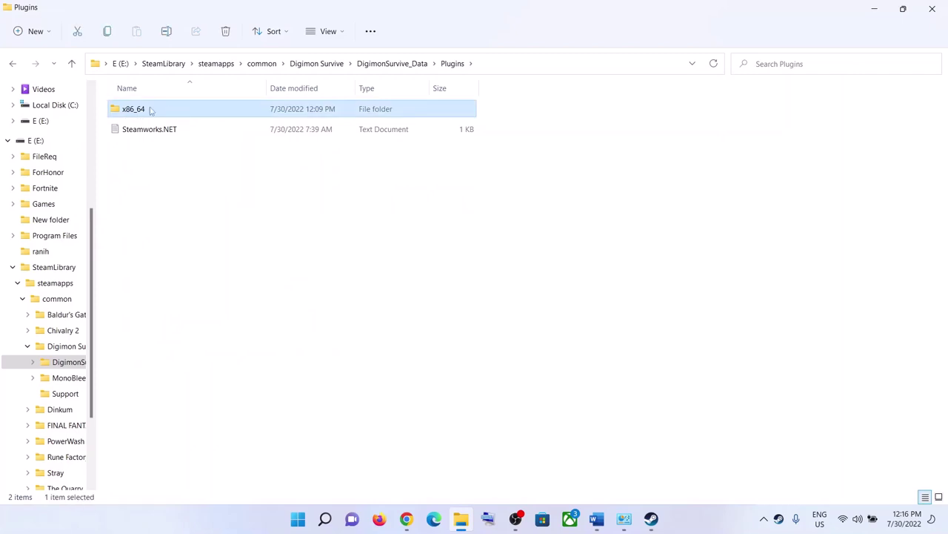
double_click(148, 109)
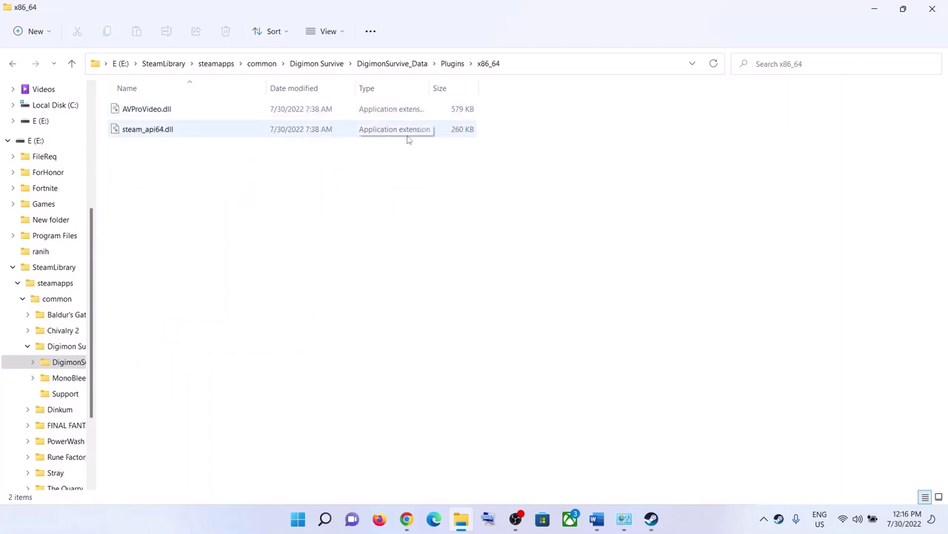
Back up AVProVideo.dll by copying it from the x86_64 folder to the desktop
left_click(145, 113)
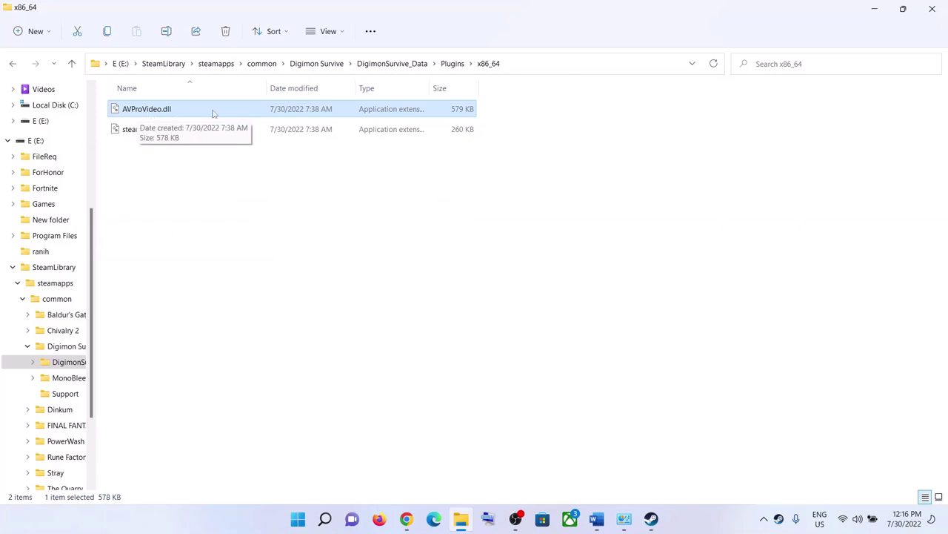
right_click(165, 115)
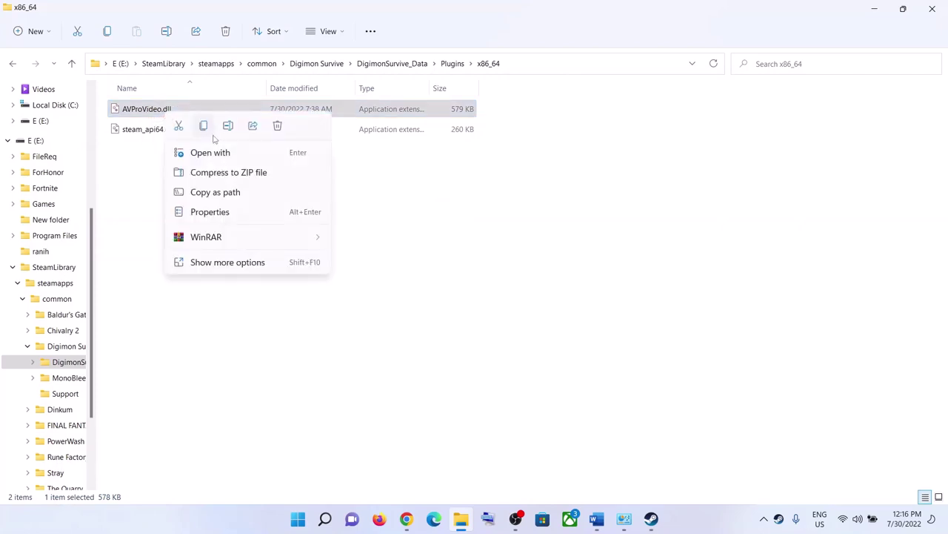
left_click(203, 127)
key("super+d")
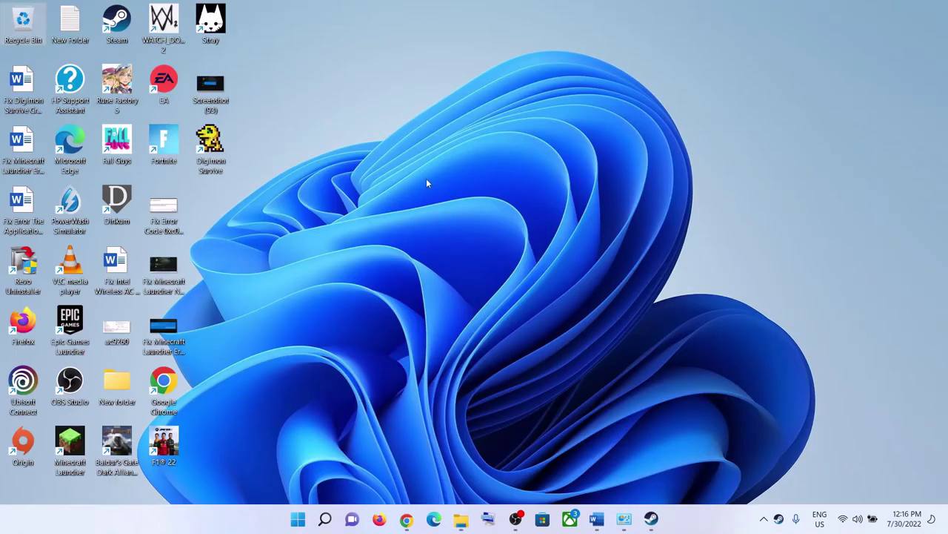
left_click(329, 209)
key("ctrl+v")
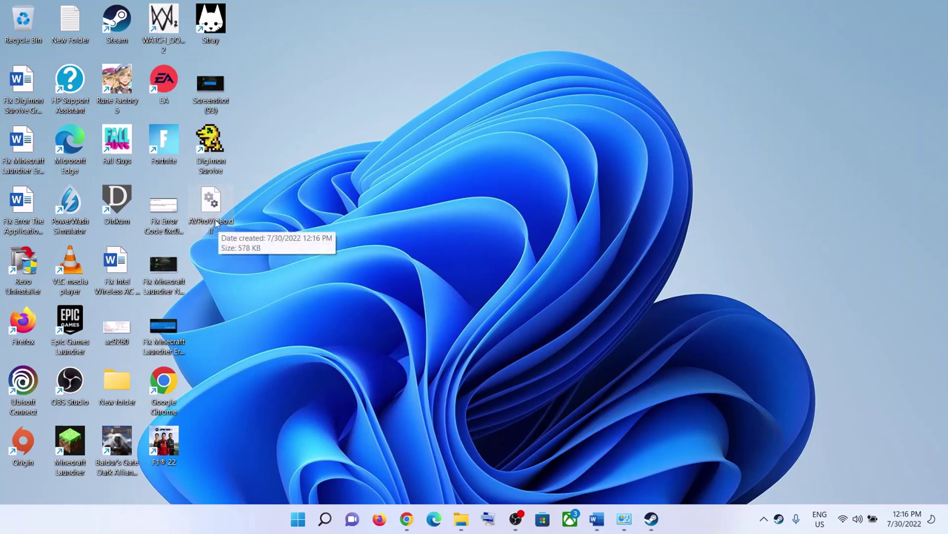
Return to the x86_64 folder and delete AVProVideo.dll from it
key("super+d")
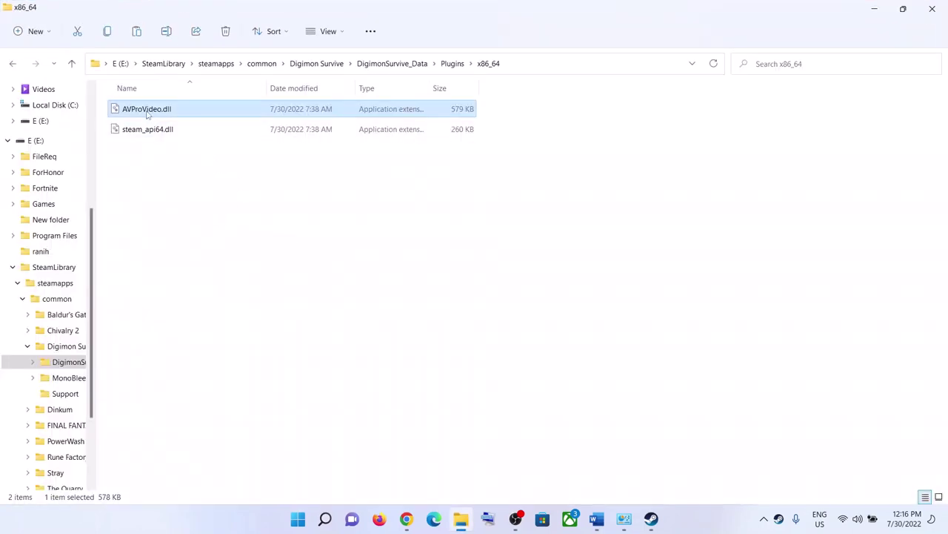
right_click(148, 113)
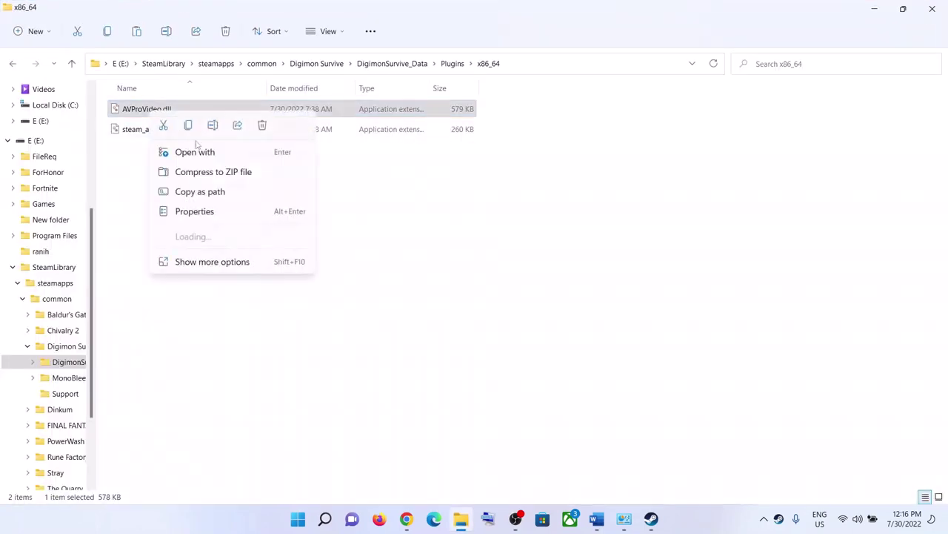
left_click(263, 127)
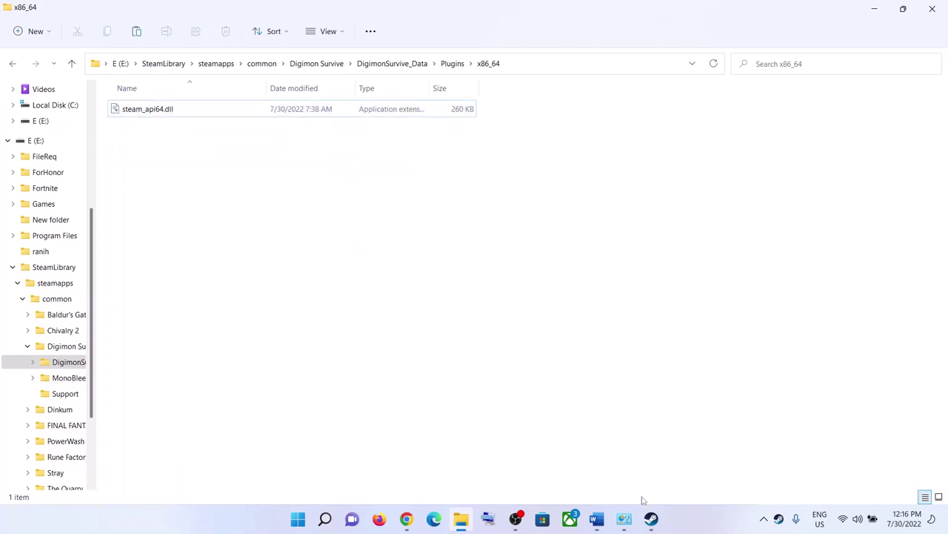
Show the Digimon Survive library page in Steam, and return to the Word document at Step 8
left_click(652, 518)
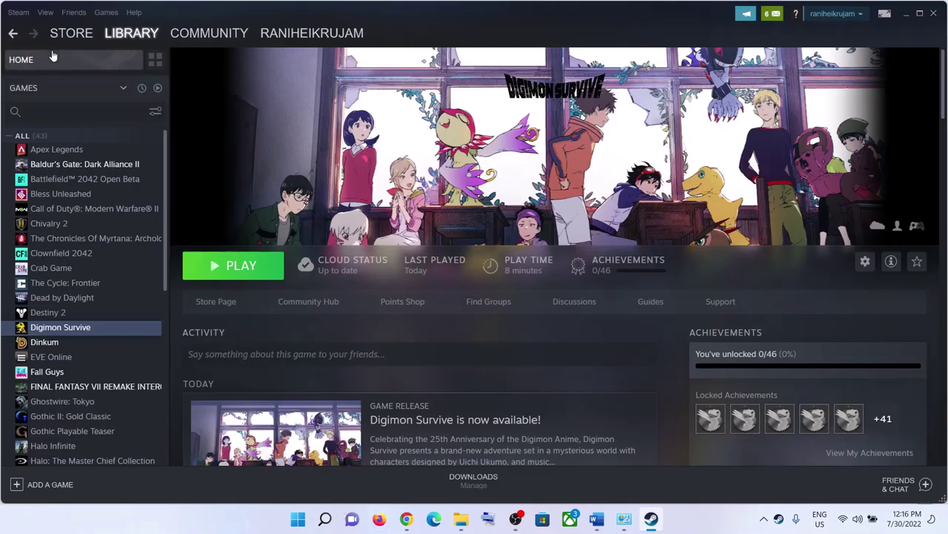
left_click(18, 12)
left_click(246, 44)
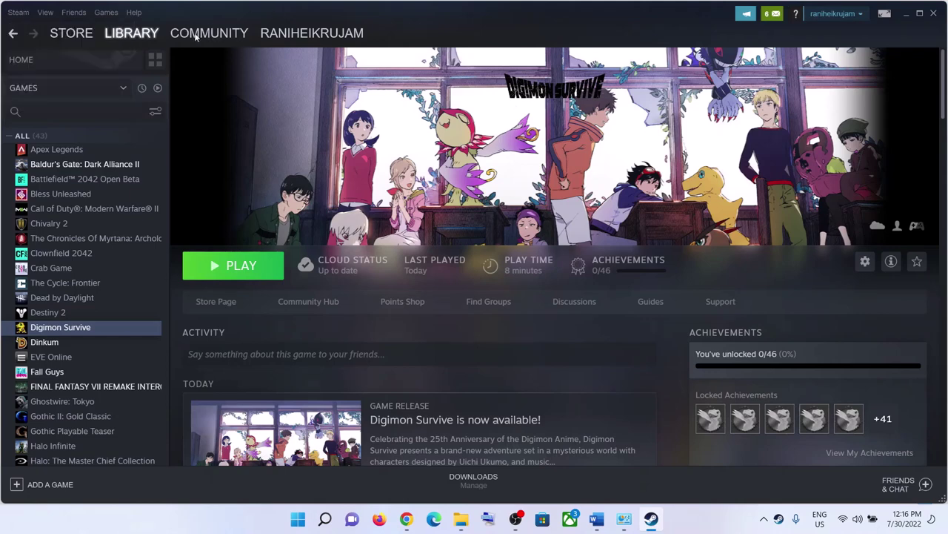
left_click(596, 518)
scroll(366, 359, "down", 2)
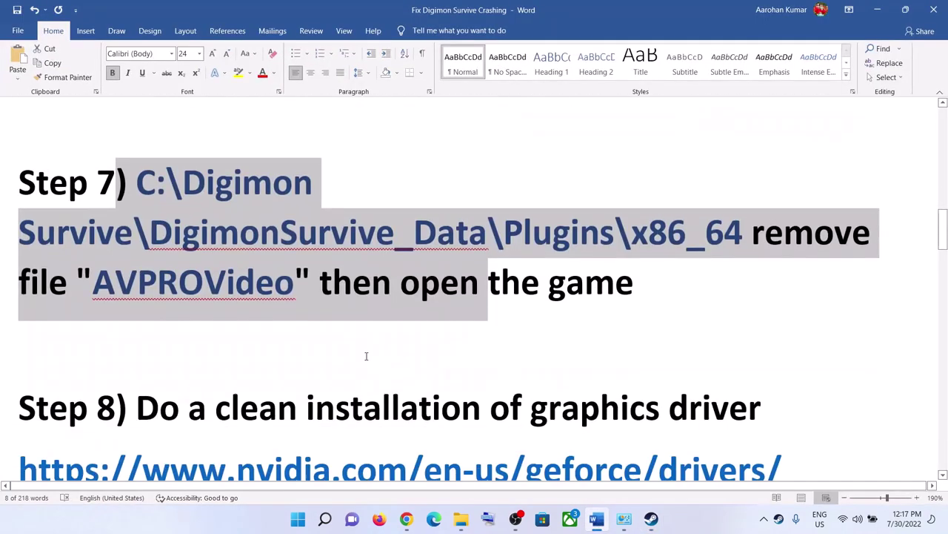
Go back to Step 7 in the document and highlight the file name AVPROVideo
scroll(366, 356, "down", 2)
scroll(312, 370, "up", 3)
left_click(226, 393)
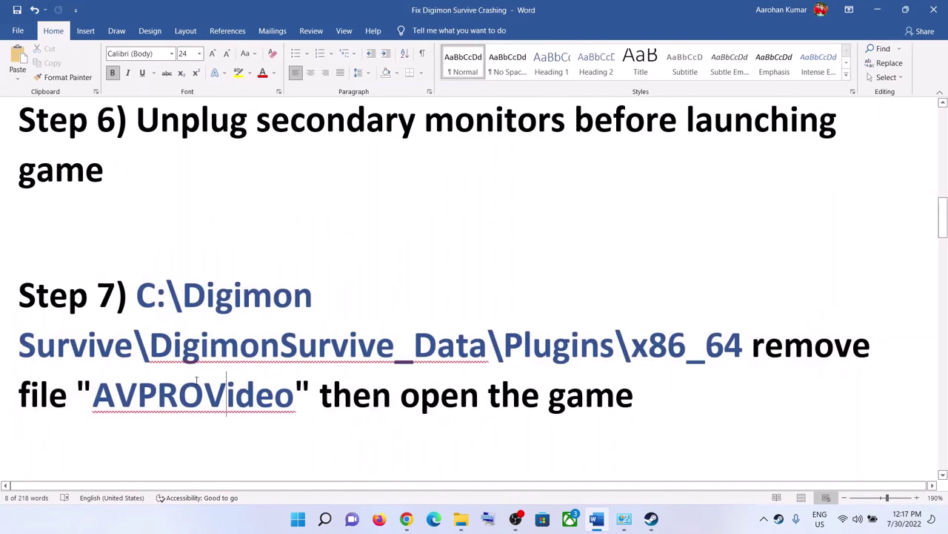
left_click_drag(93, 394, 295, 412)
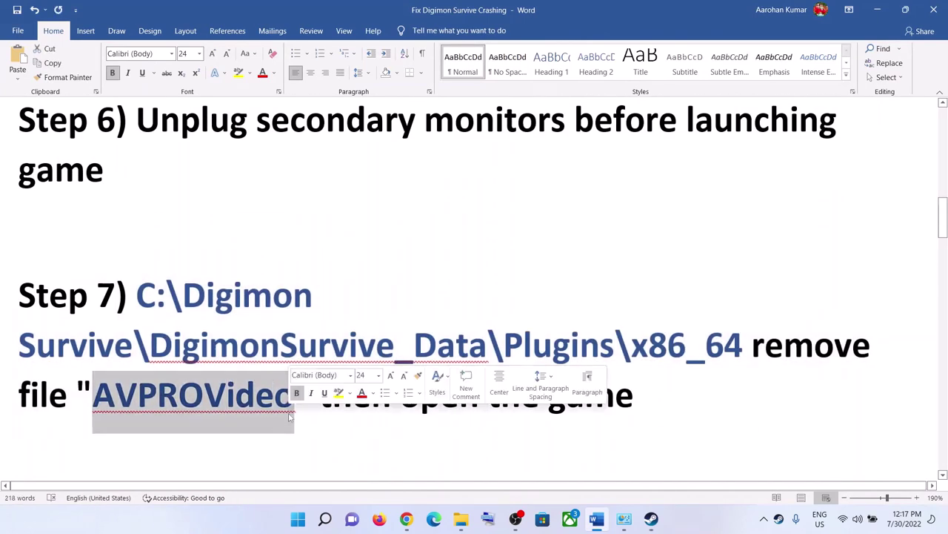
Restore AVProVideo.dll by copying it from the desktop back into the x86_64 folder, and minimize the folder window
key("super+d")
right_click(216, 214)
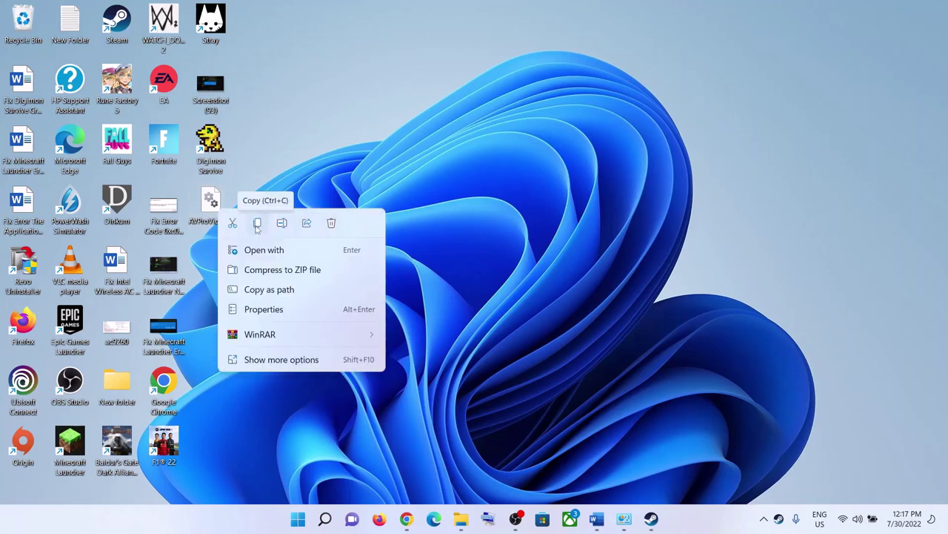
left_click(257, 228)
left_click(461, 518)
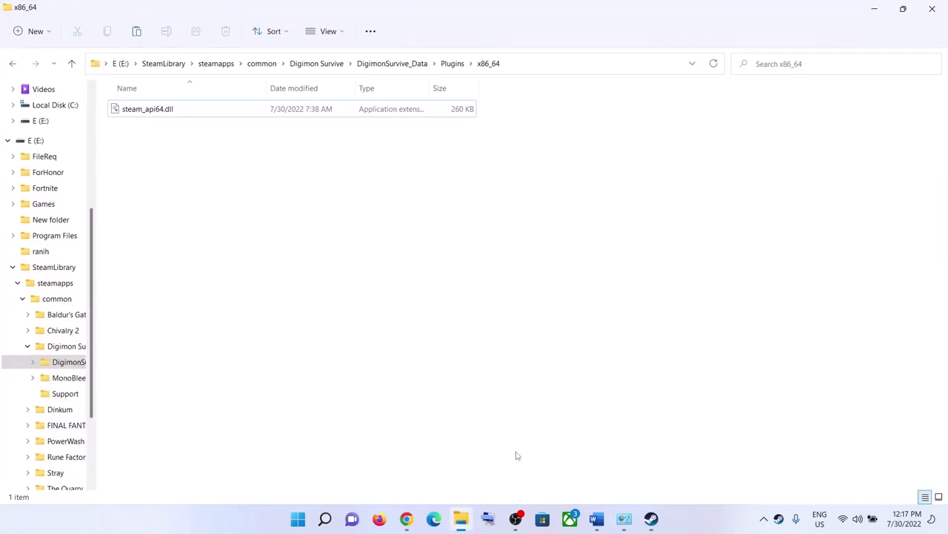
right_click(211, 173)
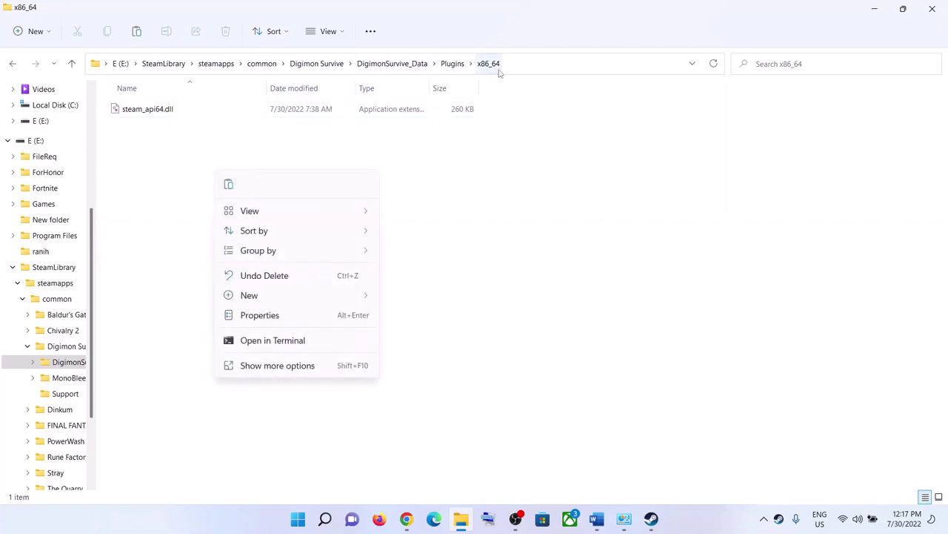
left_click(228, 183)
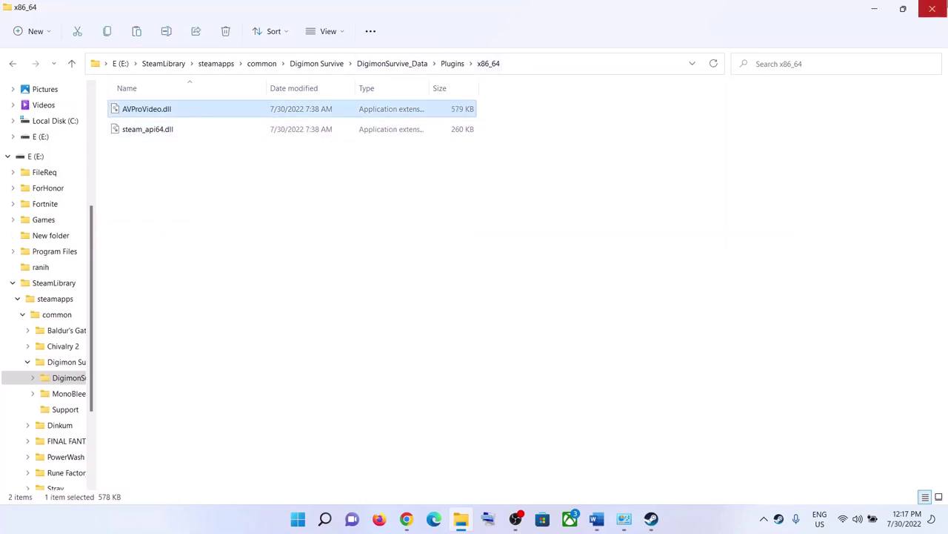
right_click(134, 112)
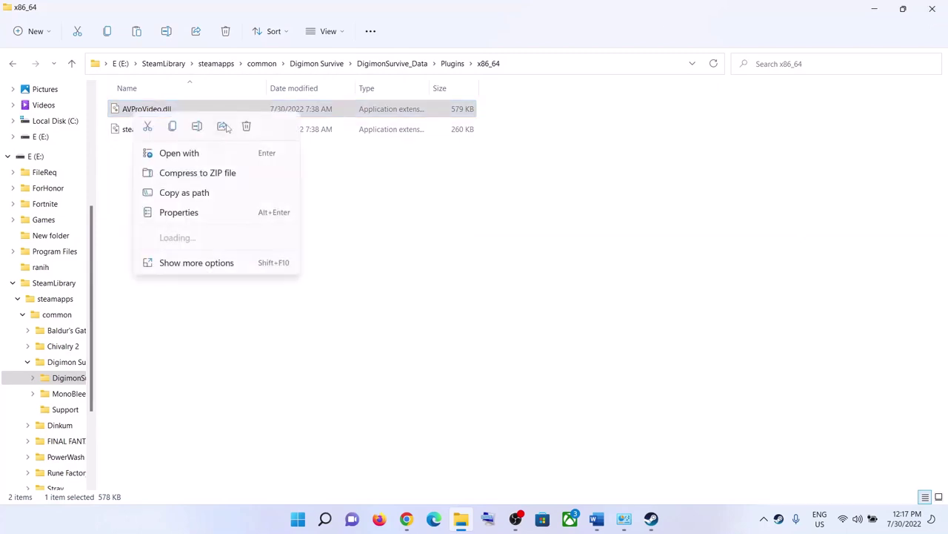
left_click(478, 242)
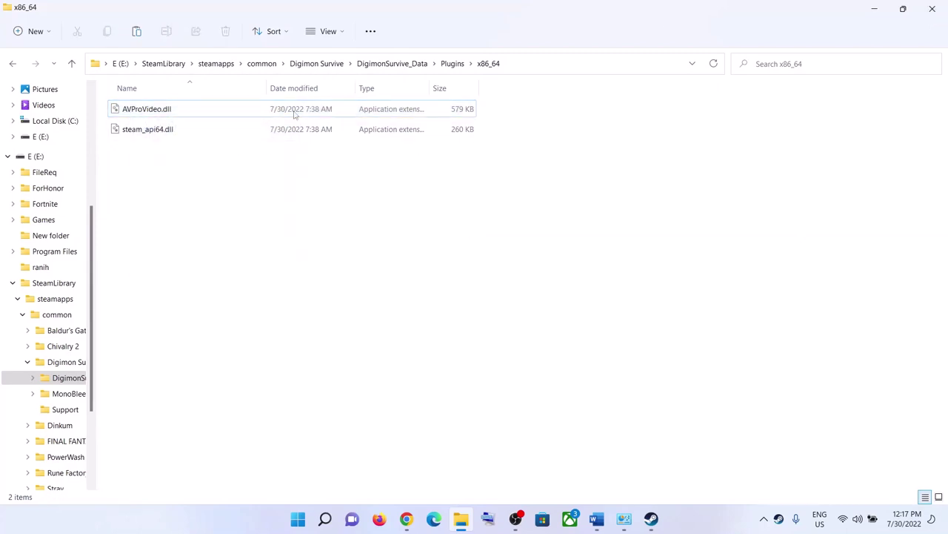
left_click(875, 9)
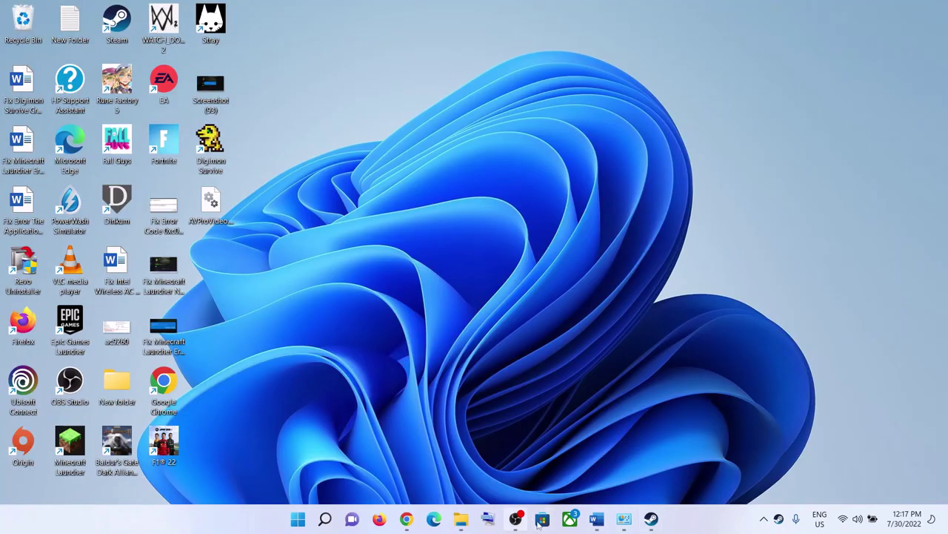
Return to the Word document and highlight Step 8's clean graphics driver installation instruction and its NVIDIA and AMD links
left_click(596, 519)
scroll(389, 363, "down", 1)
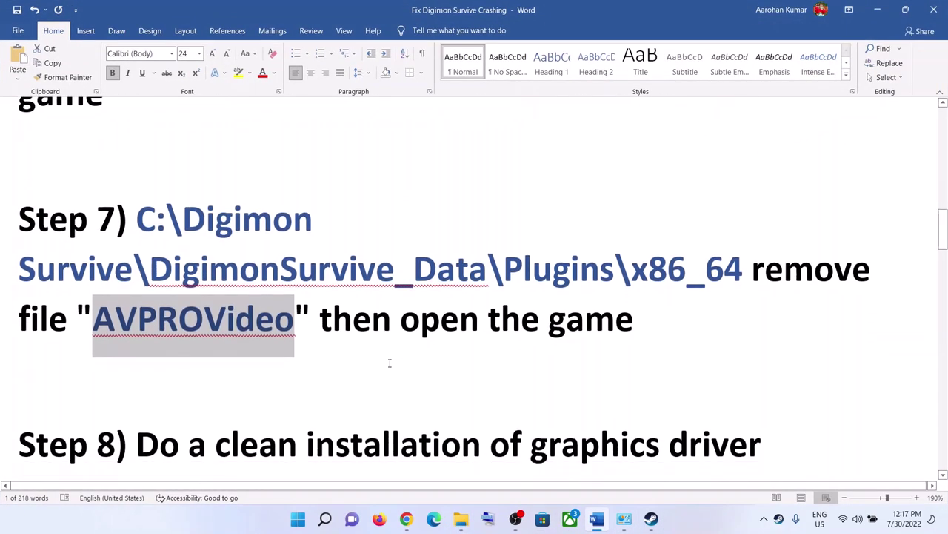
scroll(389, 363, "down", 3)
left_click_drag(177, 237, 761, 240)
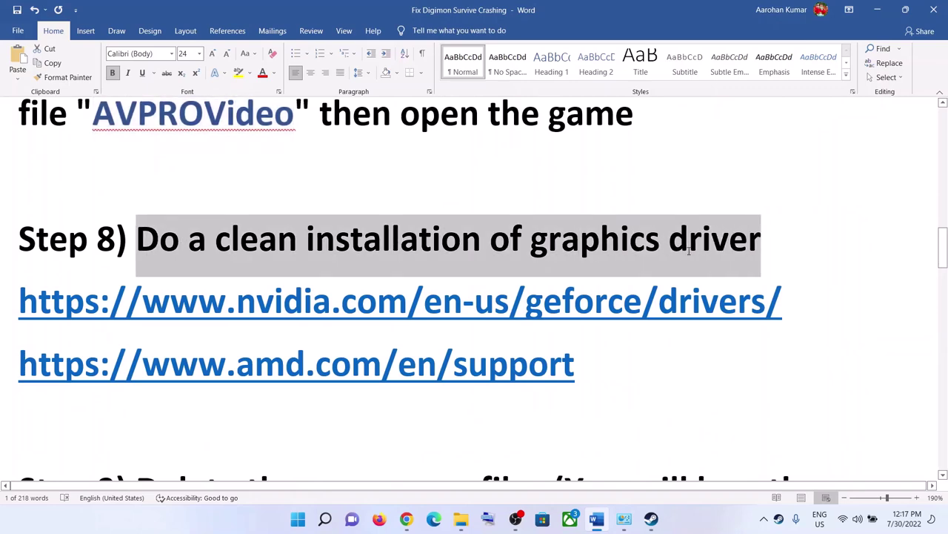
left_click_drag(109, 300, 621, 310)
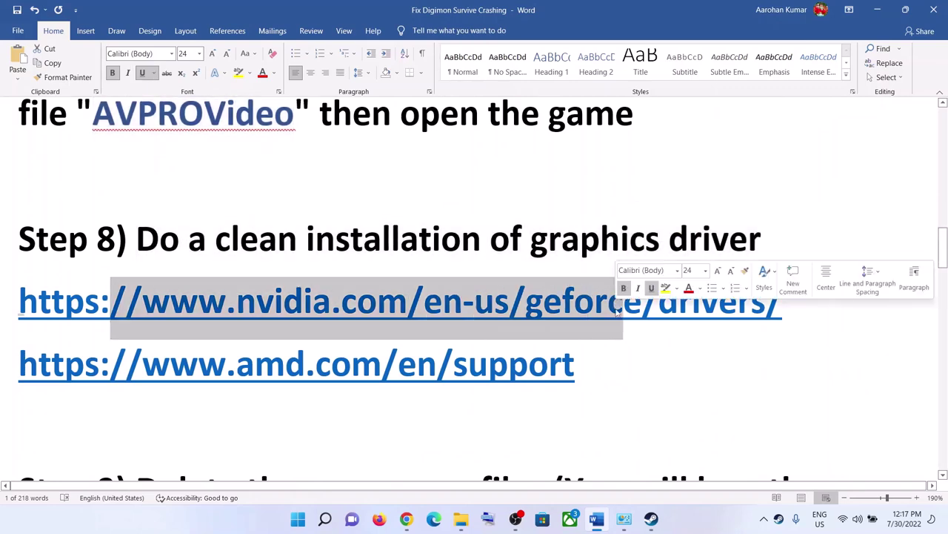
triple_click(235, 363)
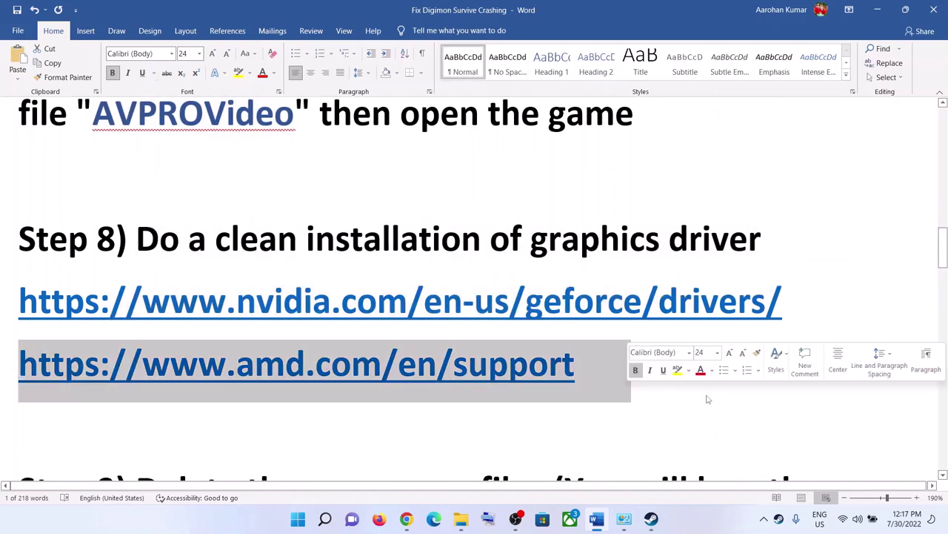
left_click(732, 523)
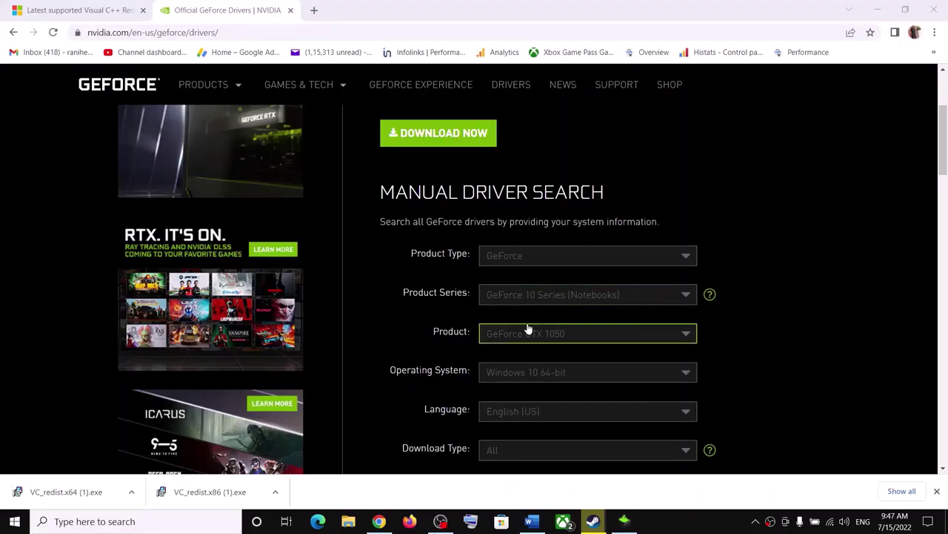
Review the product and operating system choices, and search NVIDIA drivers for GeForce 10 Series (Notebooks), GeForce GTX 1050, Windows 10 64-bit
left_click(570, 300)
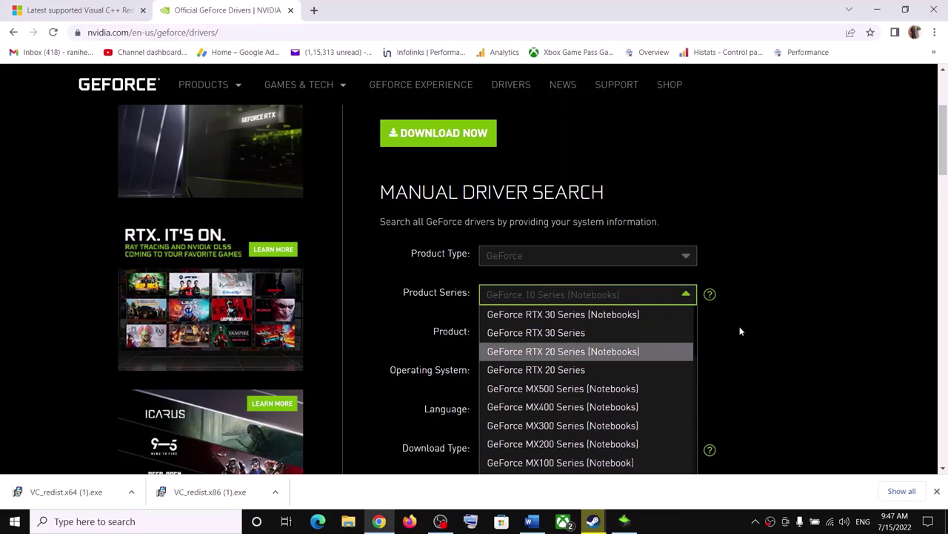
left_click(740, 325)
left_click(578, 342)
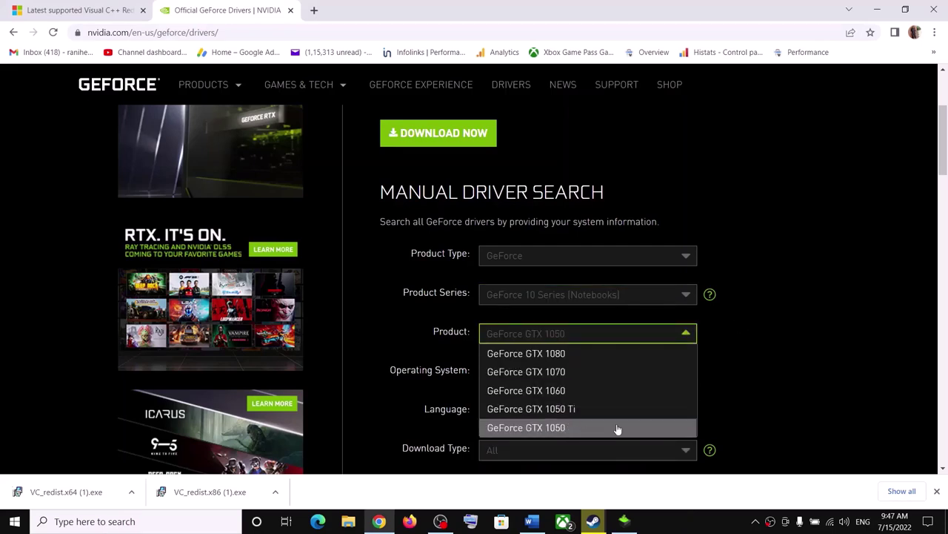
left_click(734, 350)
scroll(541, 263, "down", 2)
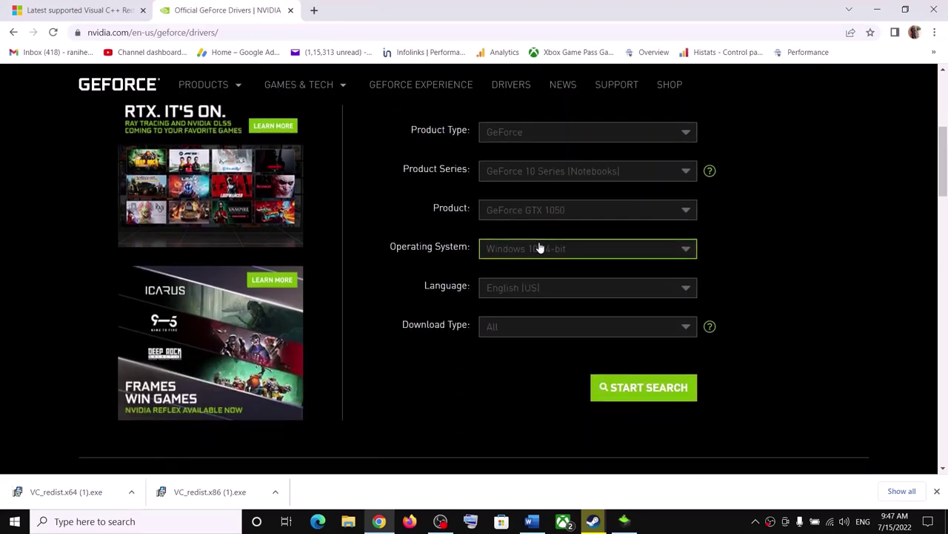
left_click(540, 248)
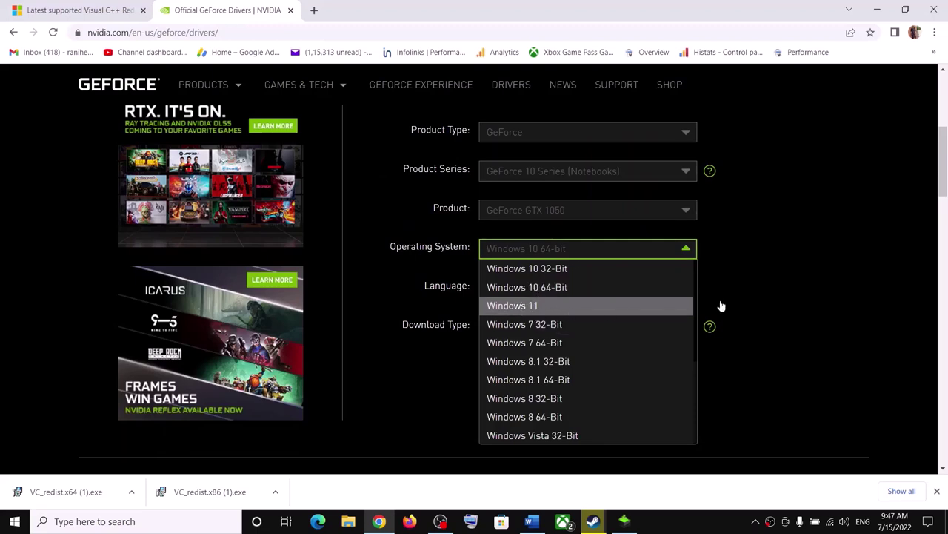
left_click(785, 280)
left_click(675, 387)
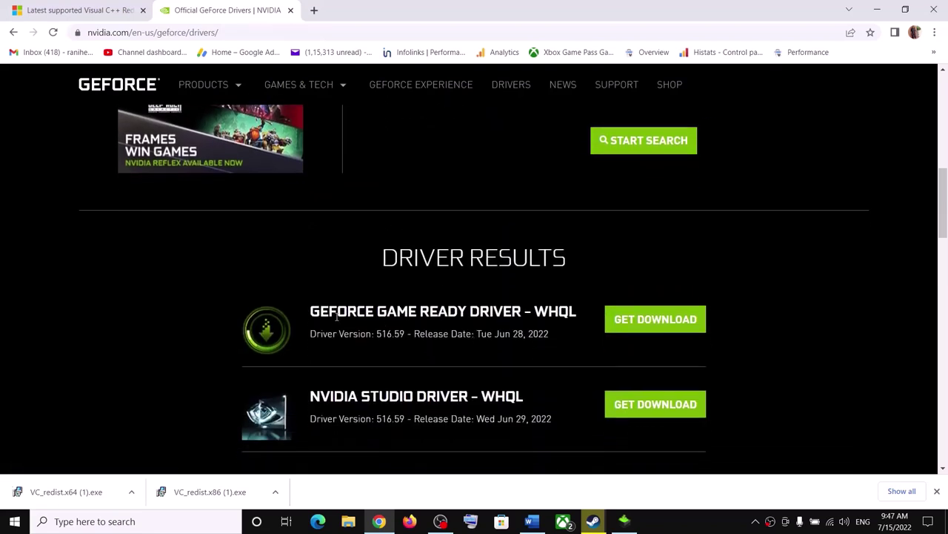
Highlight the GeForce Game Ready Driver 516.59 result and download that driver
left_click_drag(311, 311, 469, 313)
left_click_drag(344, 334, 413, 334)
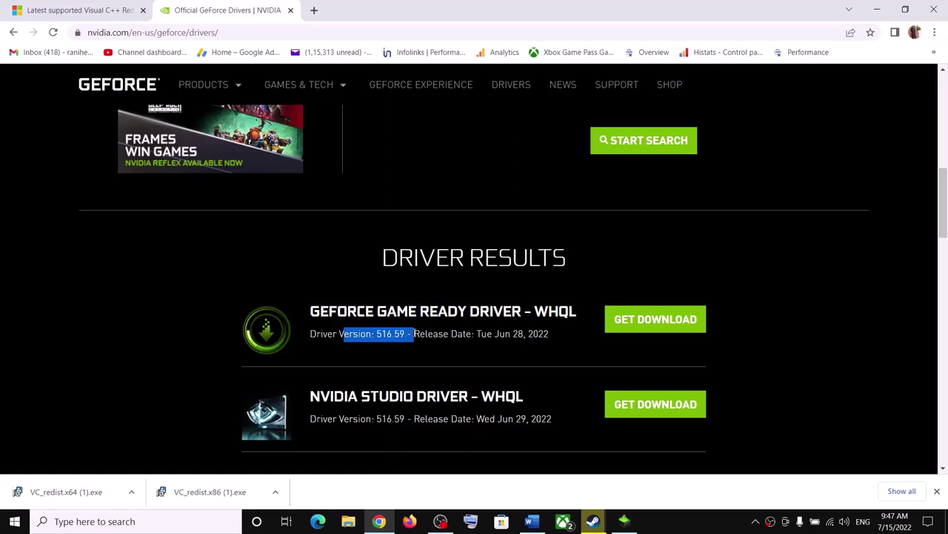
left_click(666, 320)
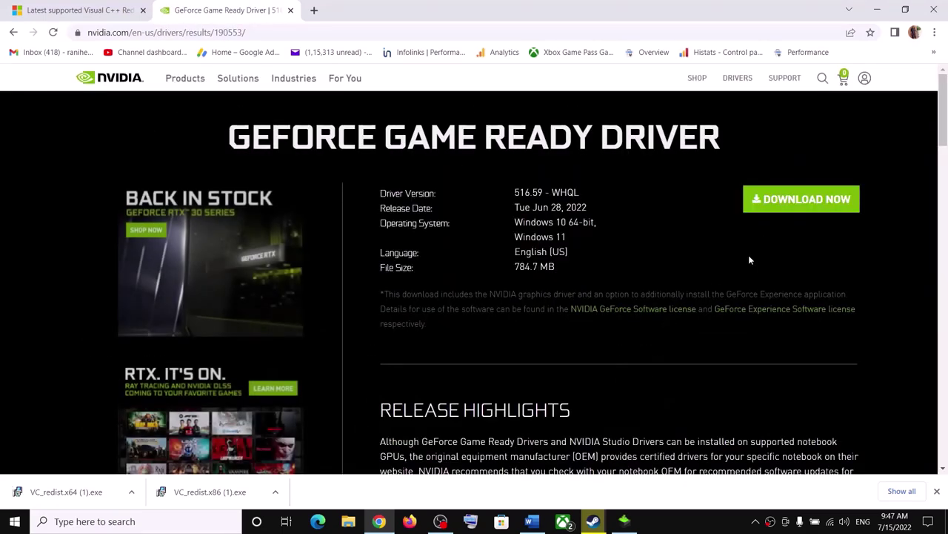
left_click(794, 200)
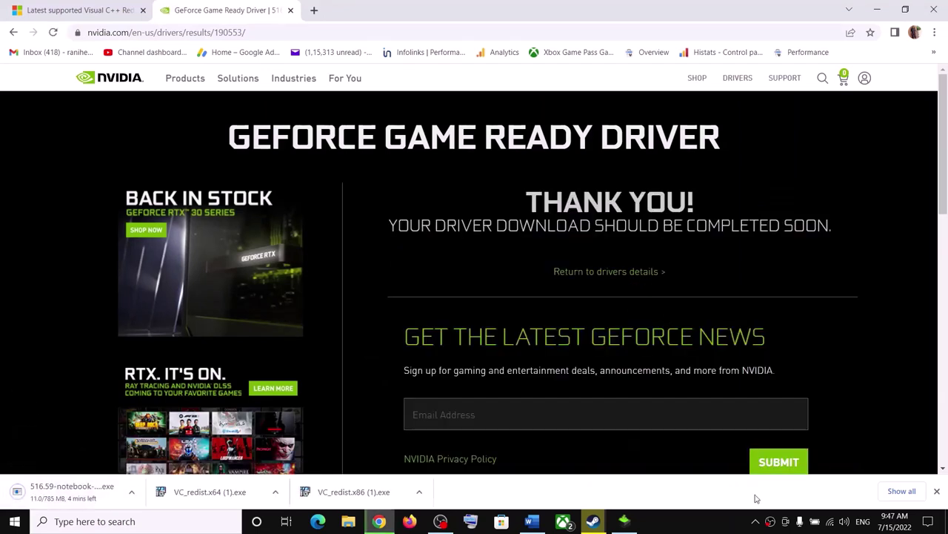
Run the NVIDIA installer with graphics driver and GeForce Experience, using Custom (Advanced) and Perform a clean installation
left_click(625, 521)
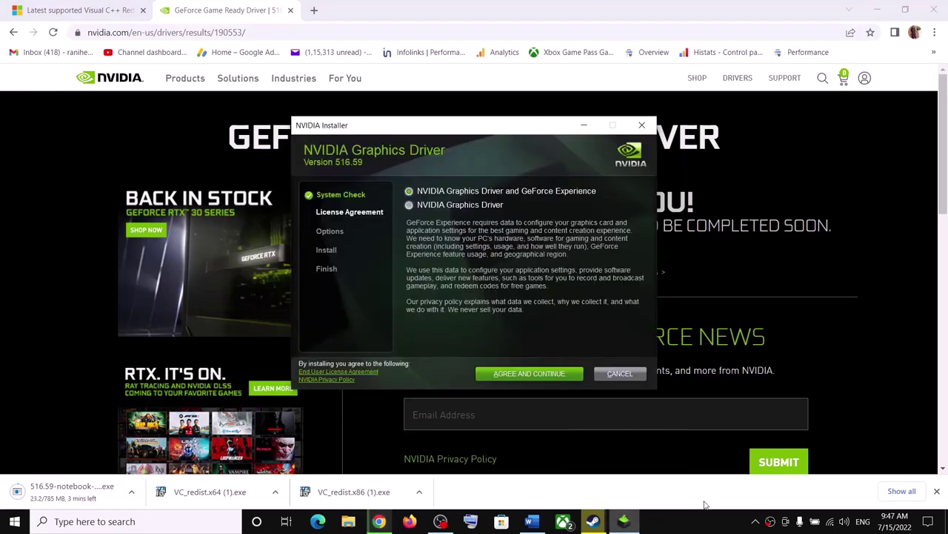
left_click(526, 373)
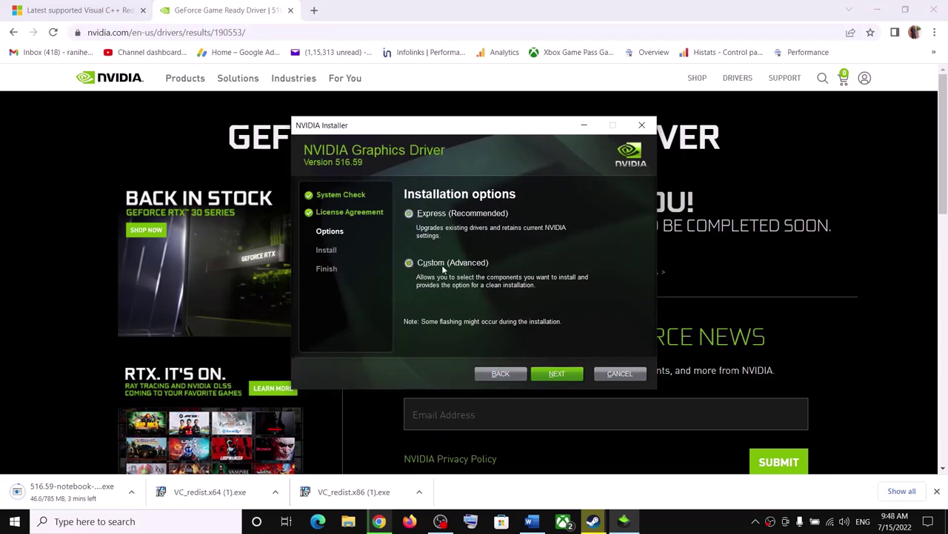
left_click(563, 375)
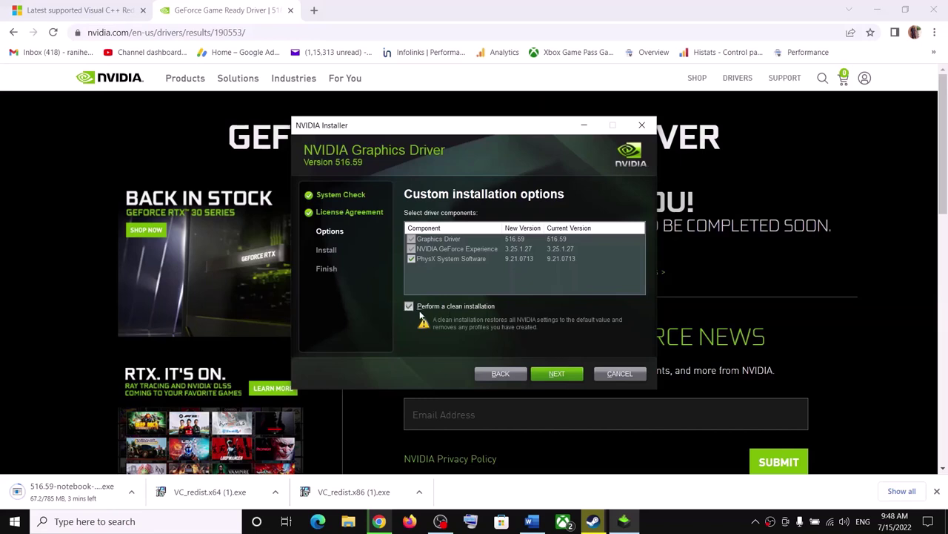
left_click(565, 375)
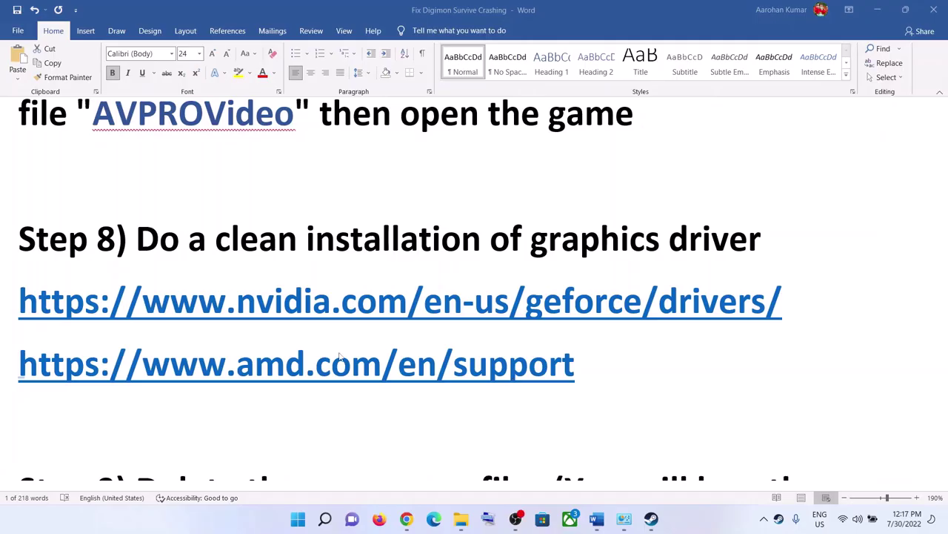
Show Step 9 in the Word document, highlighting the lost-progress warning and the instruction to delete the save game files
scroll(457, 366, "down", 5)
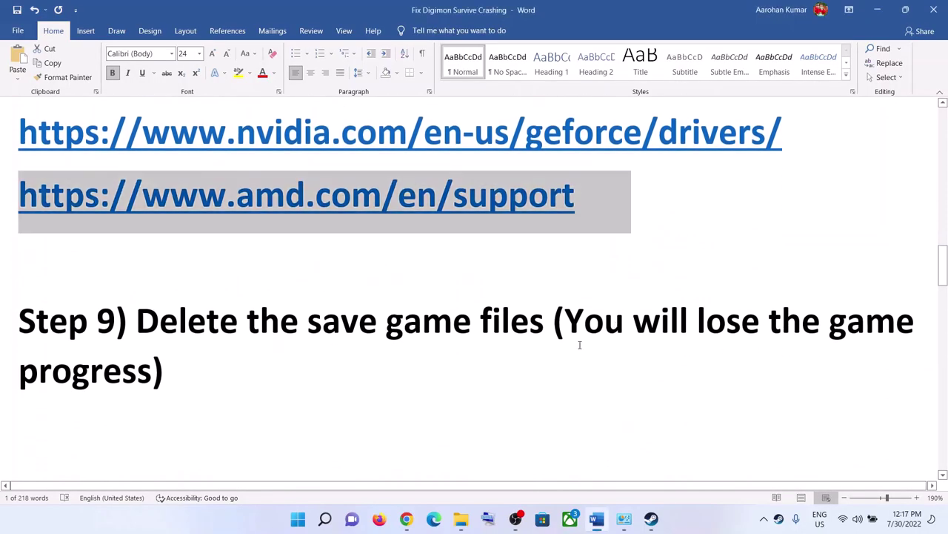
left_click(299, 319)
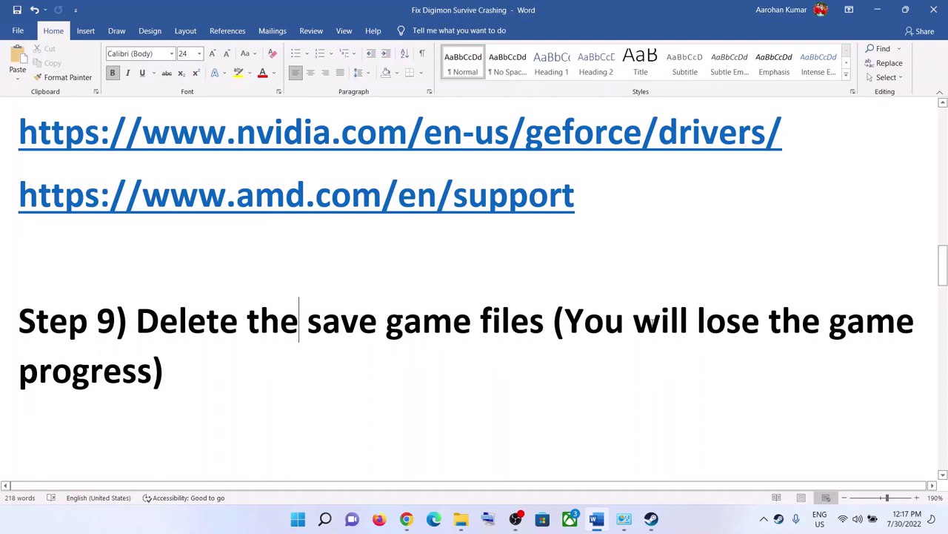
left_click_drag(568, 320, 165, 374)
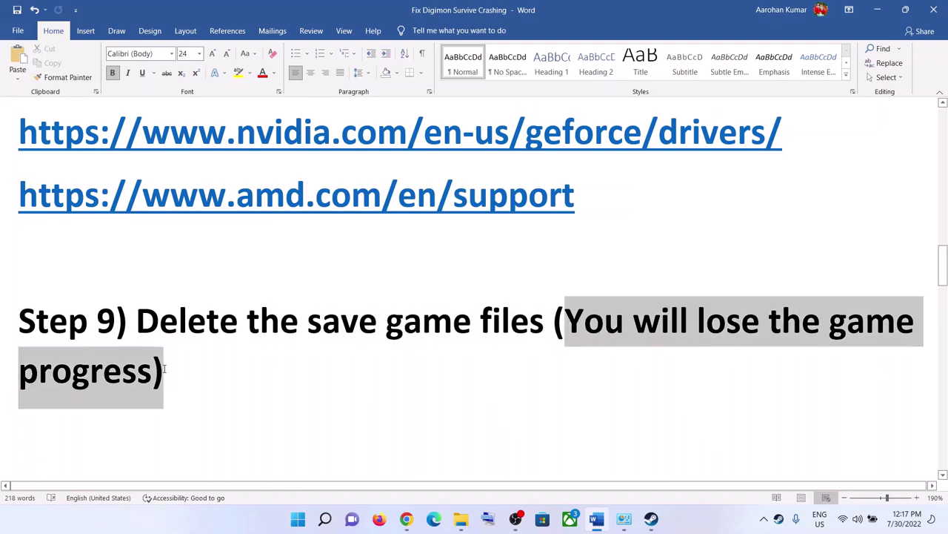
left_click_drag(136, 320, 541, 323)
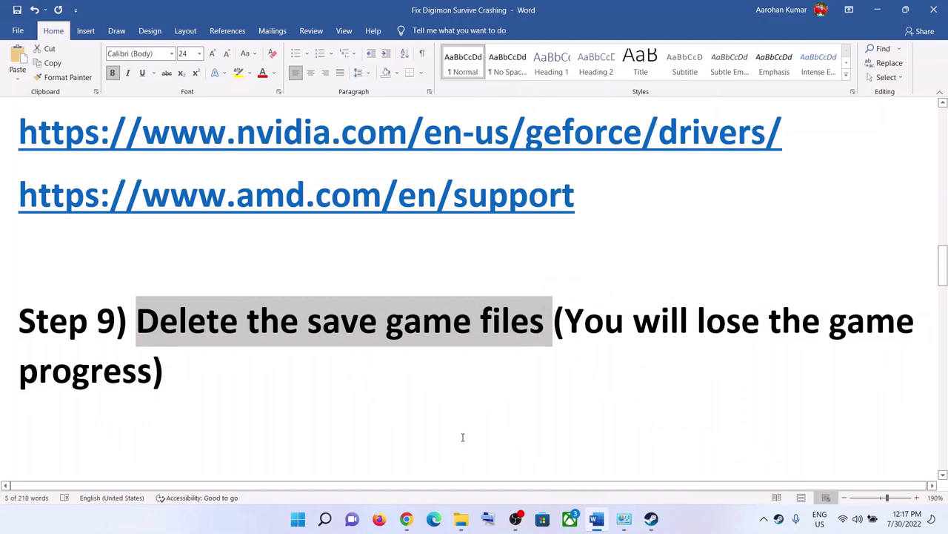
Switch to File Explorer and open the Test profile folder under Users on Local Disk (C:)
left_click(464, 525)
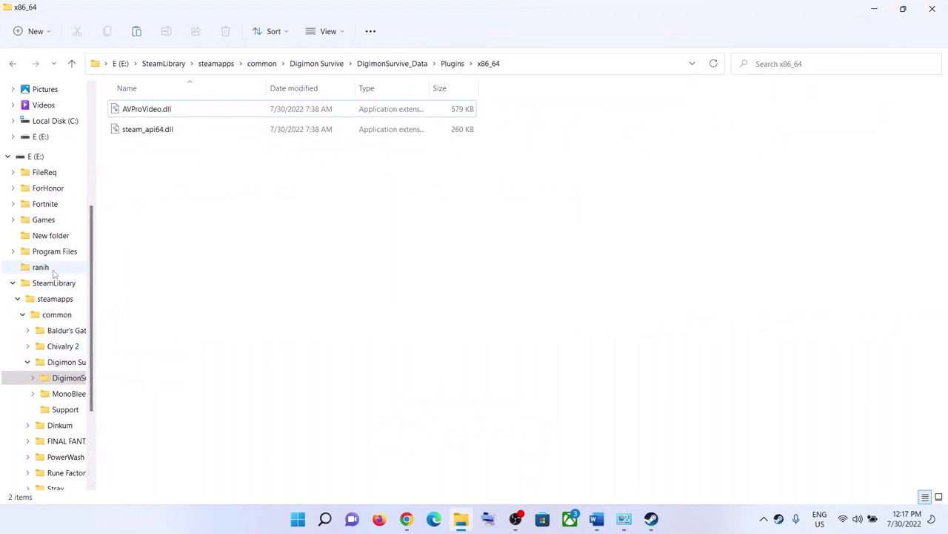
scroll(42, 167, "up", 5)
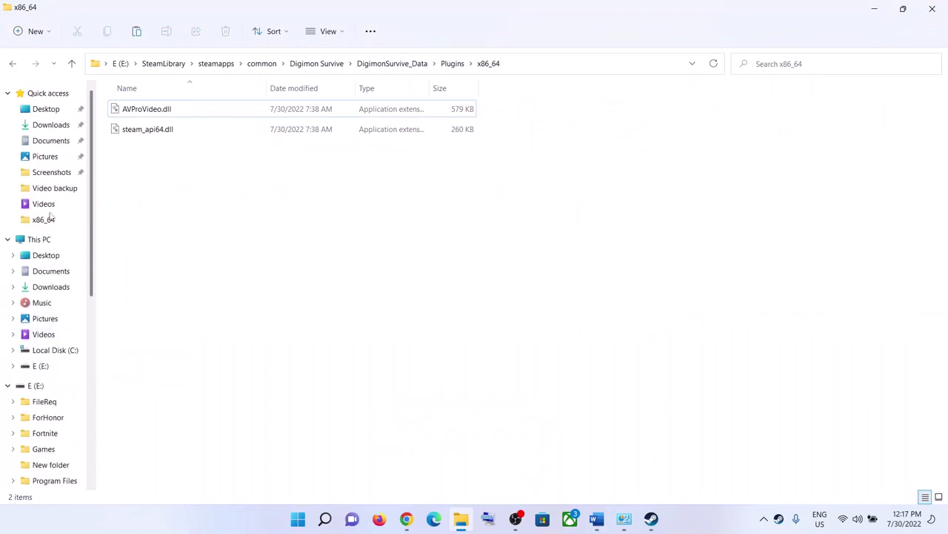
left_click(40, 238)
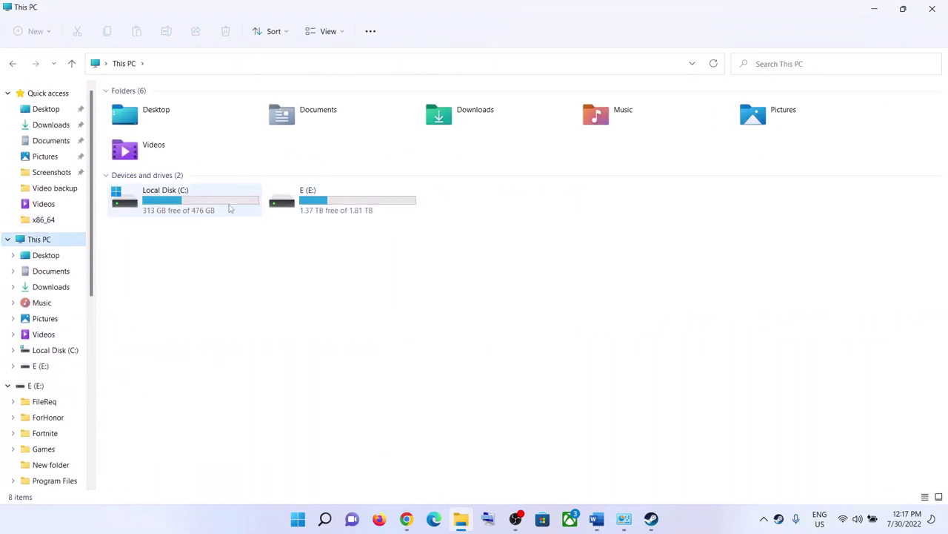
double_click(195, 212)
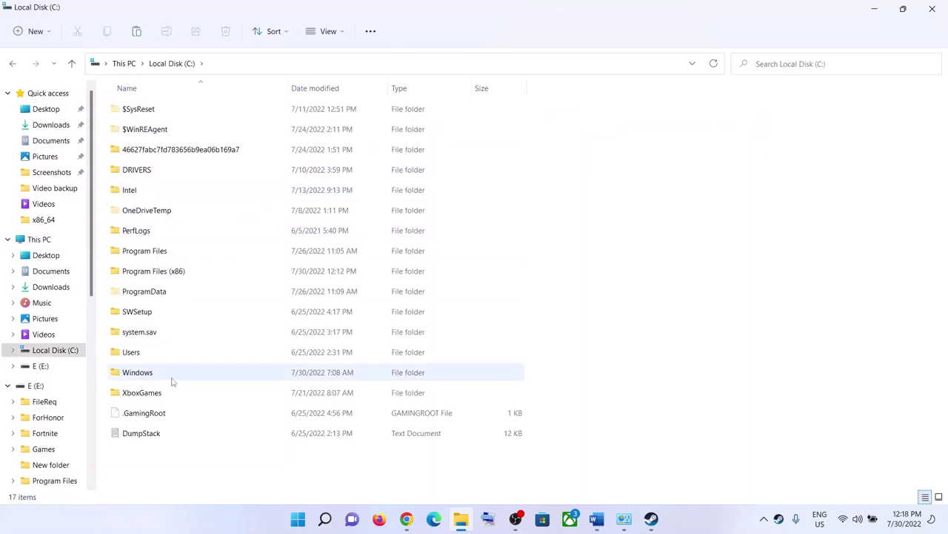
double_click(139, 353)
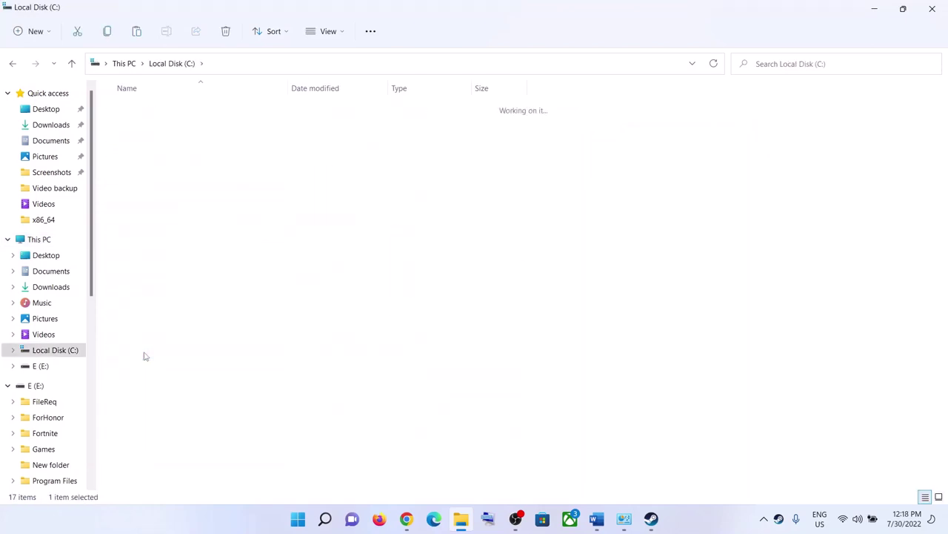
left_click(136, 150)
double_click(154, 150)
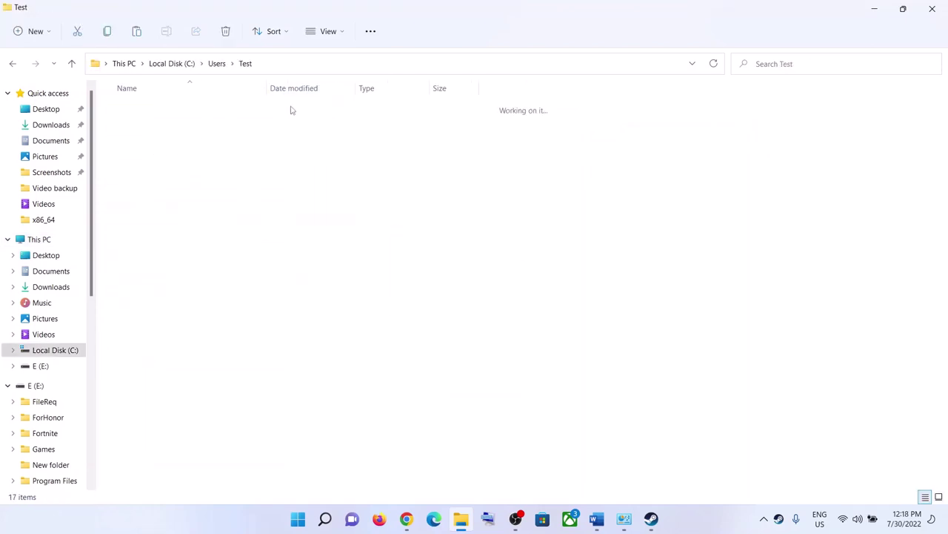
Check that the Hidden items display option is enabled so the AppData folder can be seen
left_click(167, 172)
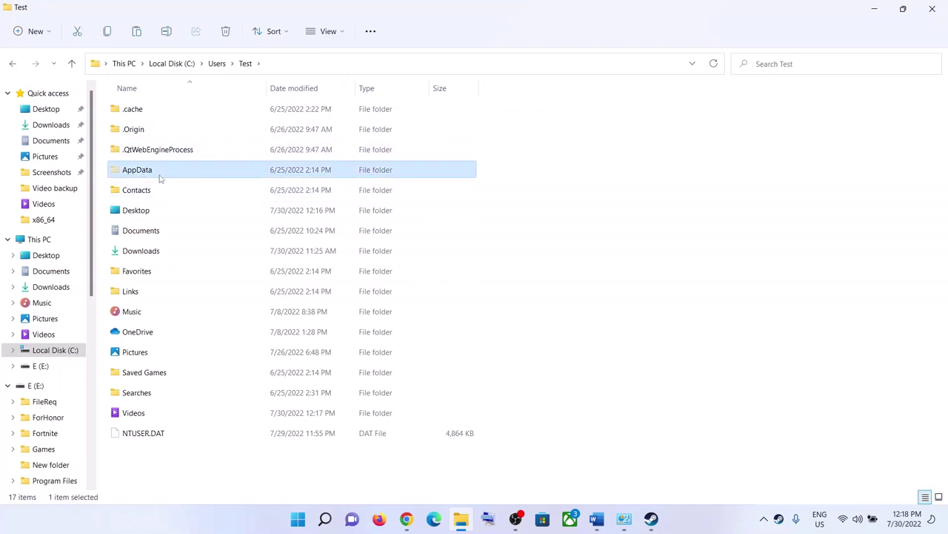
left_click(340, 36)
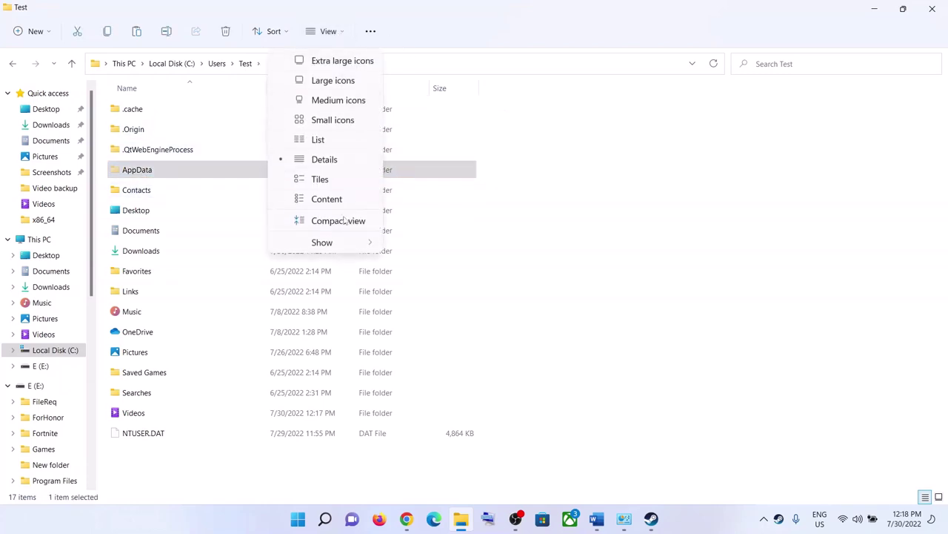
mouse_move(331, 244)
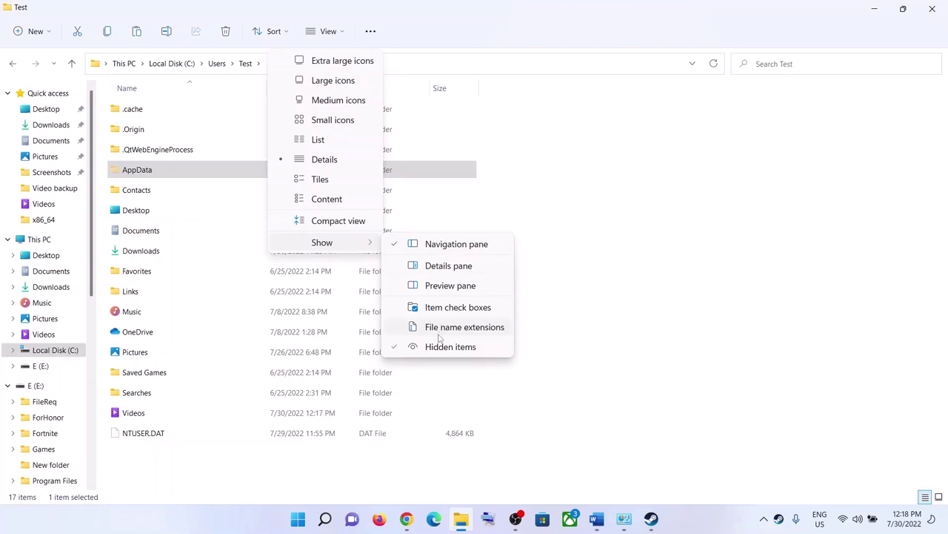
left_click(138, 173)
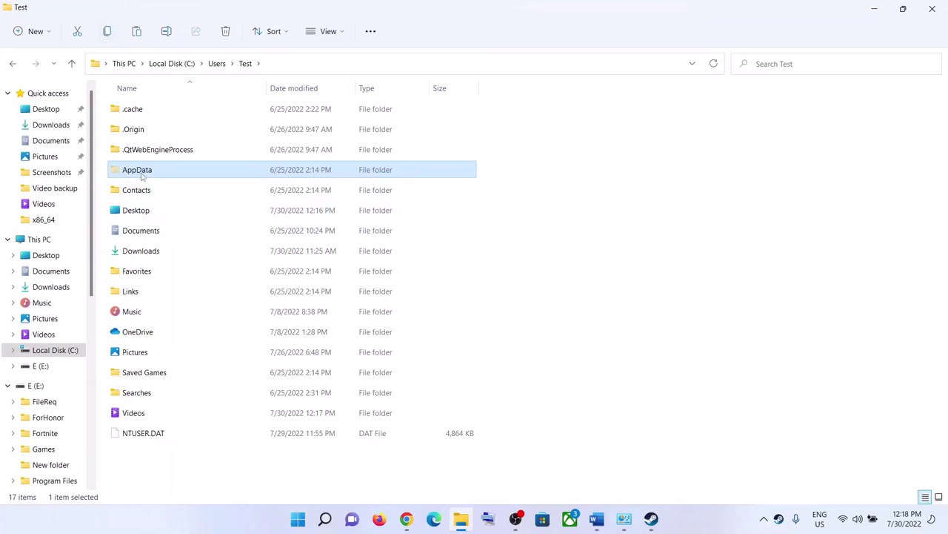
Open the AppData folder of the Test profile and go into its LocalLow subfolder
key("F2")
key("Escape")
key("F2")
double_click(200, 172)
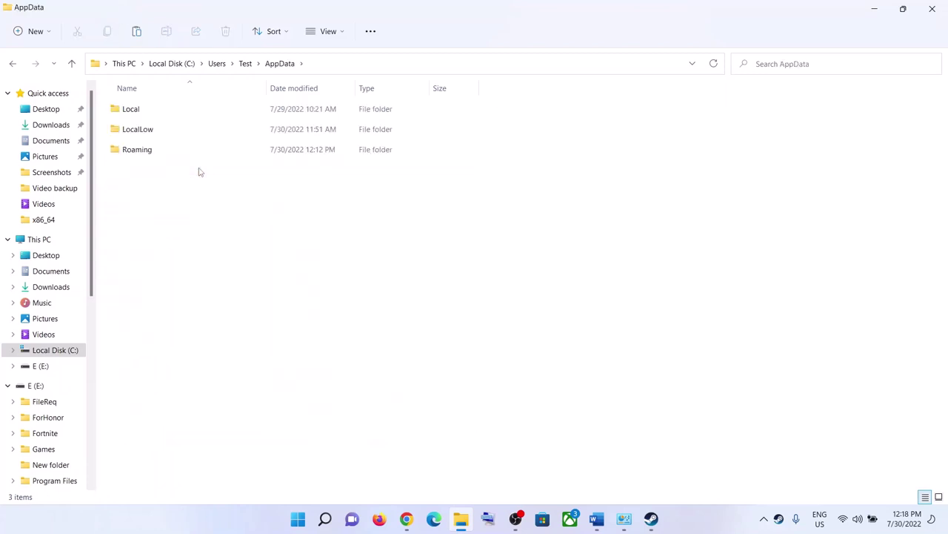
left_click(140, 132)
double_click(145, 134)
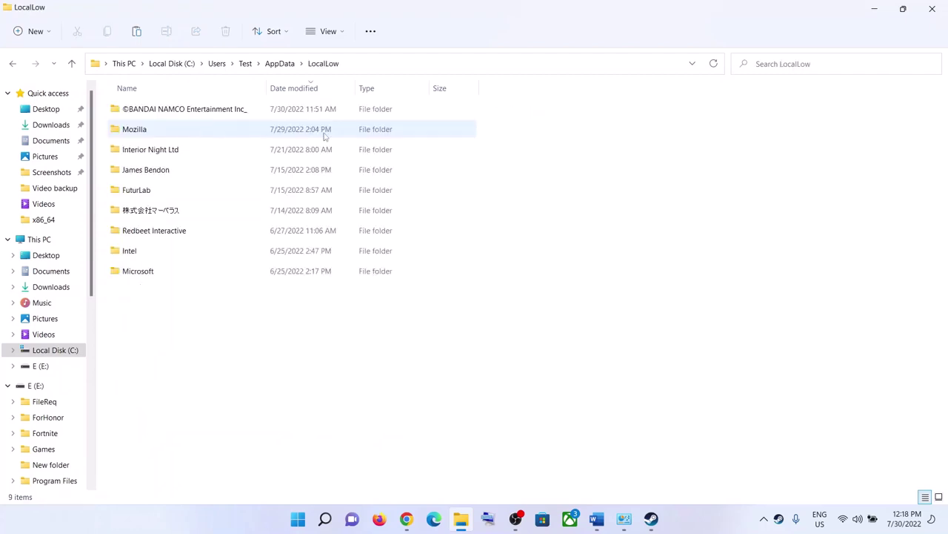
Open the ©BANDAI NAMCO Entertainment Inc_ folder in LocalLow and go into its DIGIMON SURVIVE folder
left_click(157, 112)
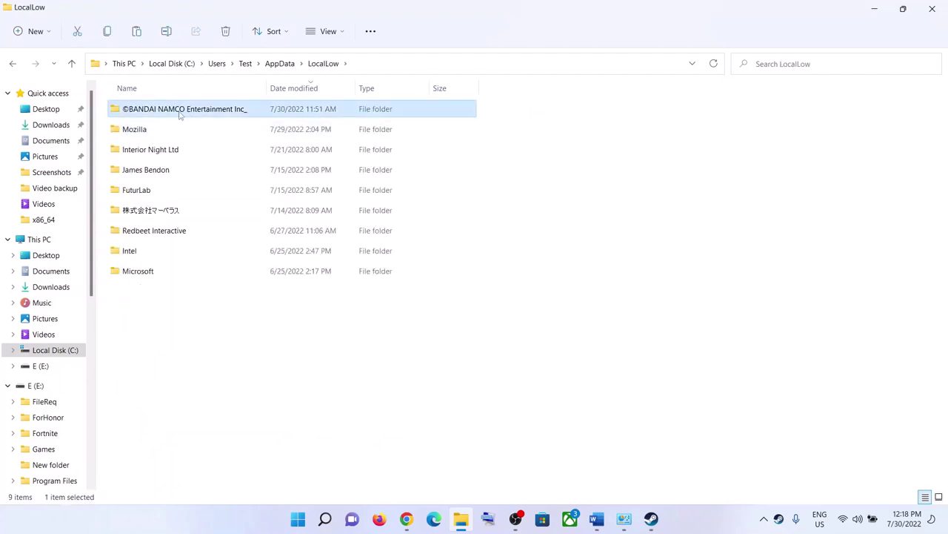
double_click(161, 112)
left_click(71, 63)
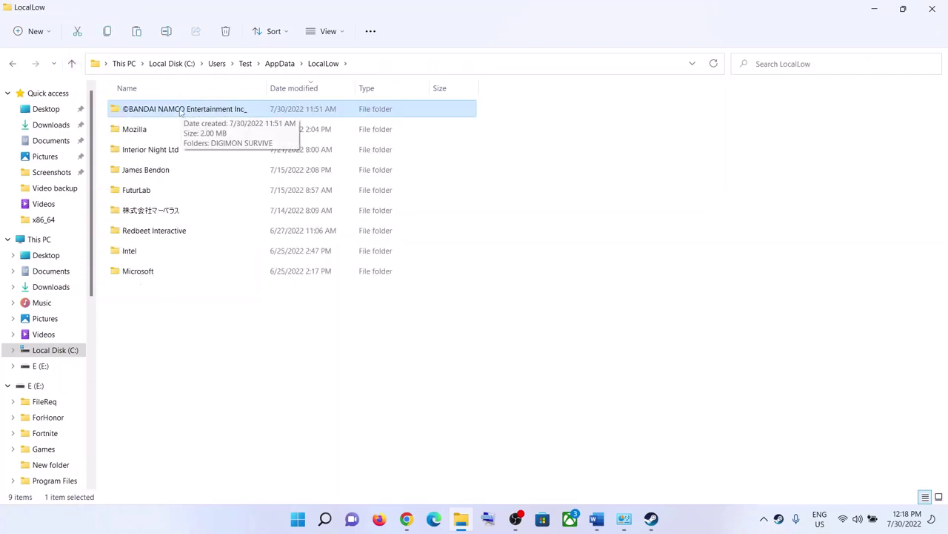
double_click(203, 111)
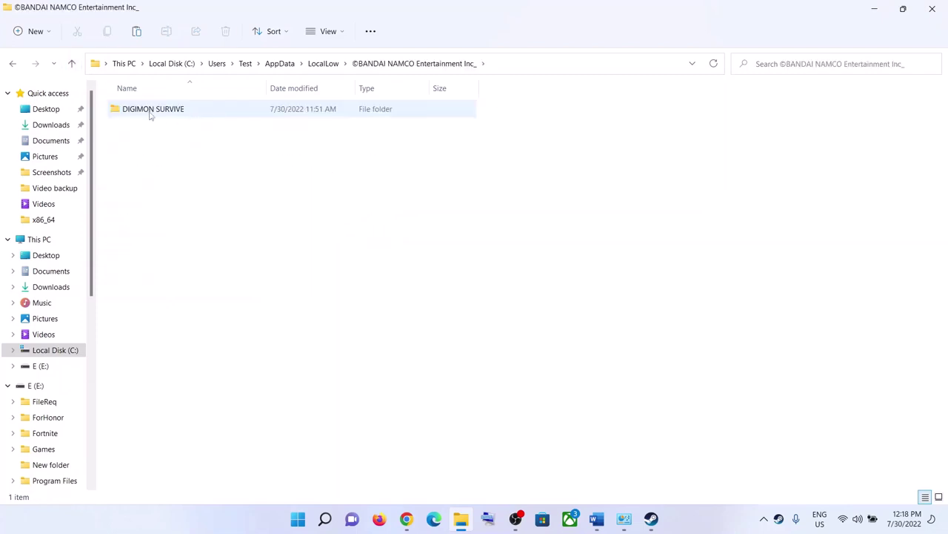
left_click(160, 115)
double_click(182, 116)
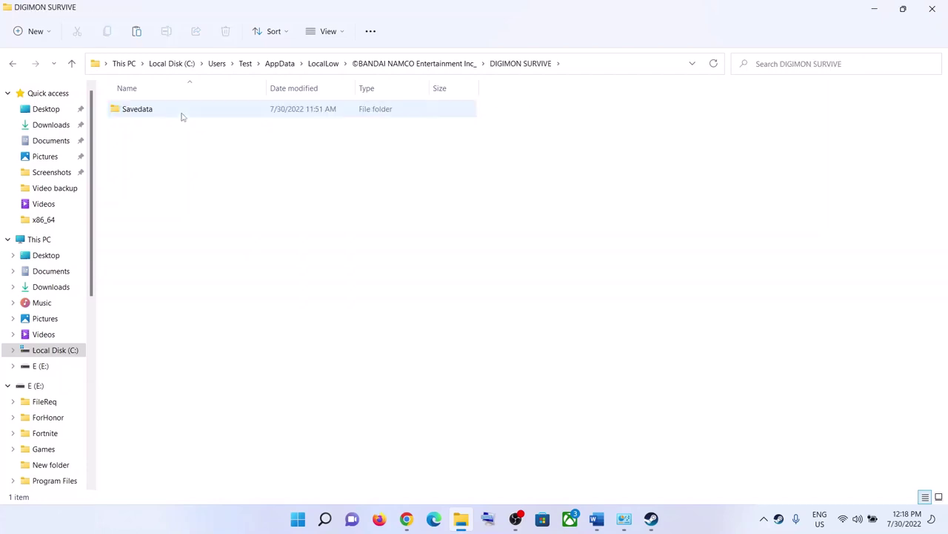